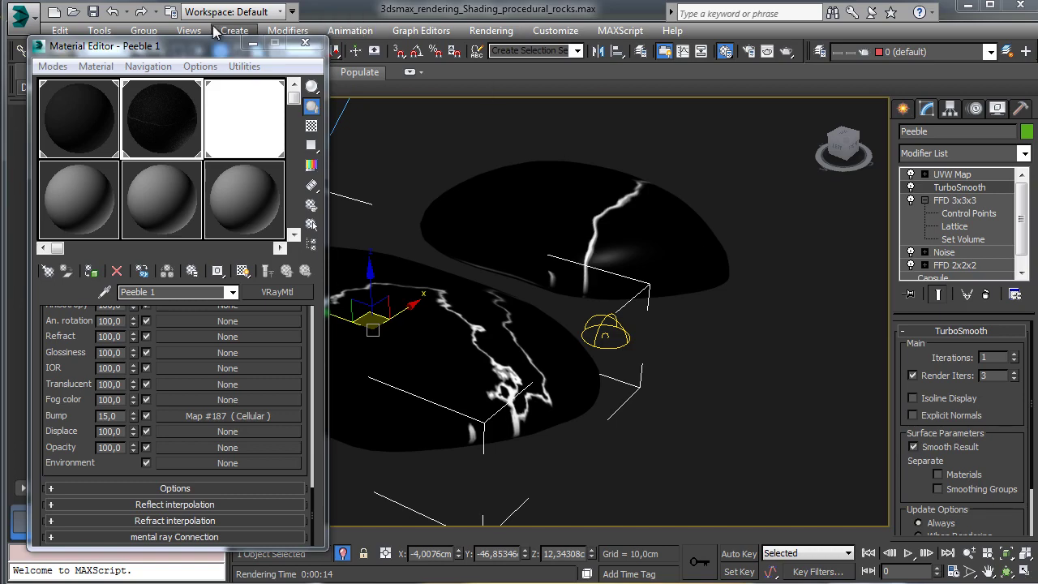
Clone the smaller rear pebble as an independent copy named Peeble002, placed beside the original along its Y axis.
{"action": "left_click", "coordinate": [253, 44]}
{"action": "left_click", "coordinate": [618, 218]}
{"action": "left_click", "coordinate": [632, 218]}
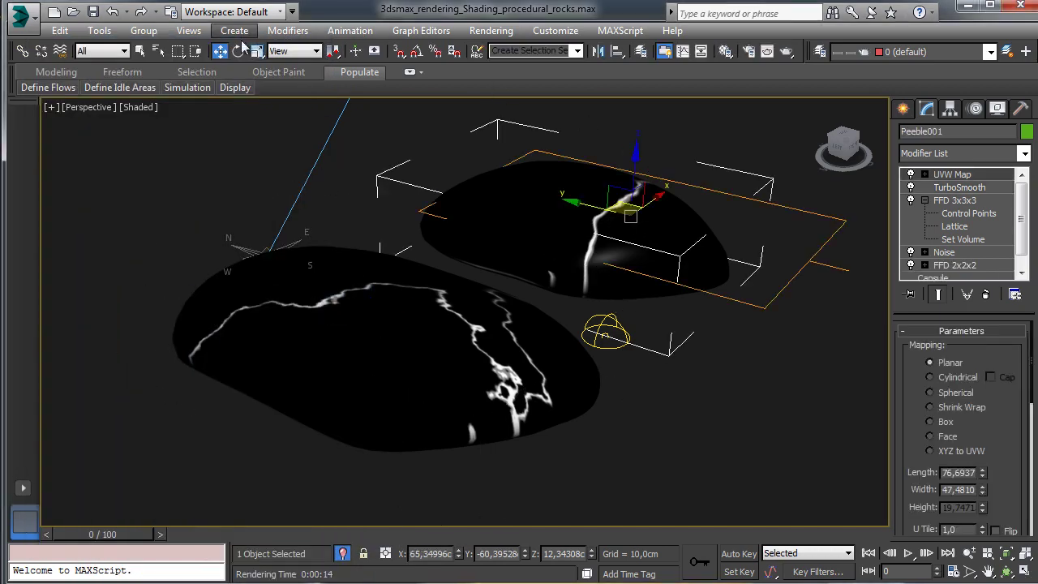
{"action": "mouse_move", "coordinate": [578, 204]}
{"action": "left_mouse_down", "text": "shift"}
{"action": "mouse_move", "coordinate": [859, 243]}
{"action": "mouse_move", "coordinate": [883, 304]}
{"action": "left_mouse_up", "text": "shift"}
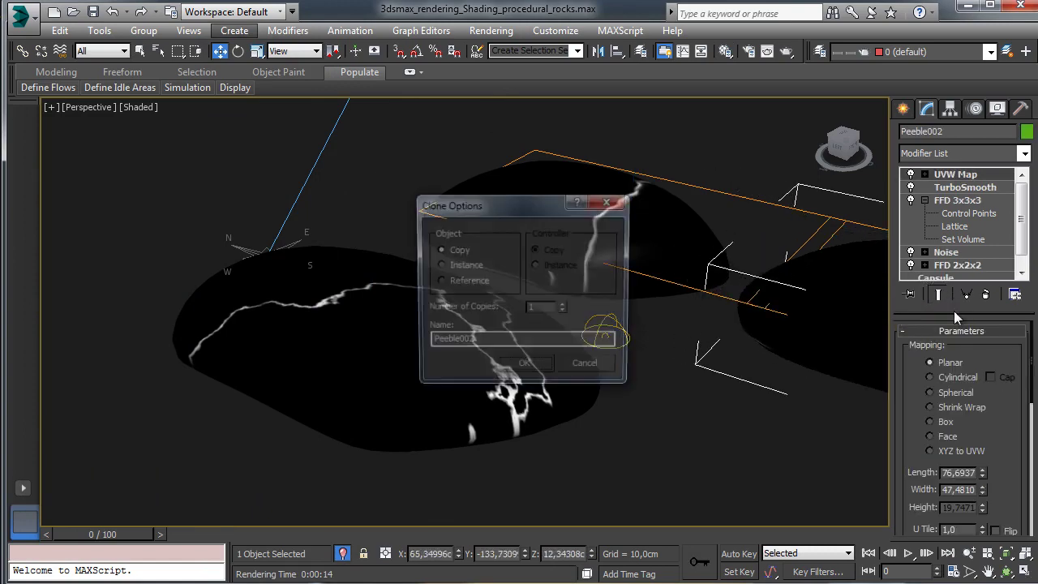
{"action": "left_click", "coordinate": [551, 368]}
{"action": "key", "text": "ctrl+p"}
{"action": "left_click_drag", "start_coordinate": [588, 392], "coordinate": [390, 306]}
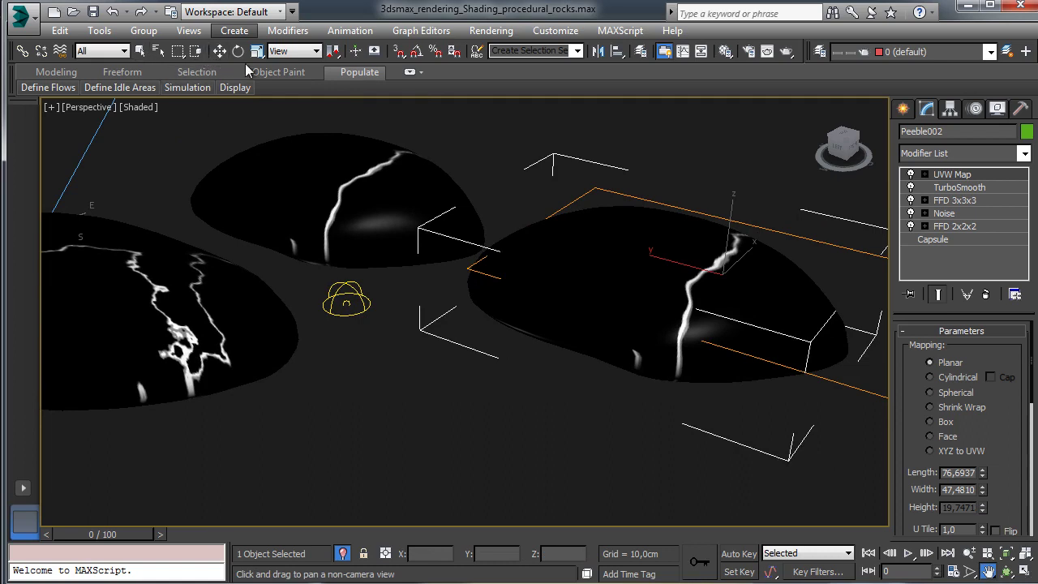
Duplicate the Peeble 1 material into an empty sample slot, name it Peeble 2 and assign it to the cloned pebble.
{"action": "left_click", "coordinate": [725, 51]}
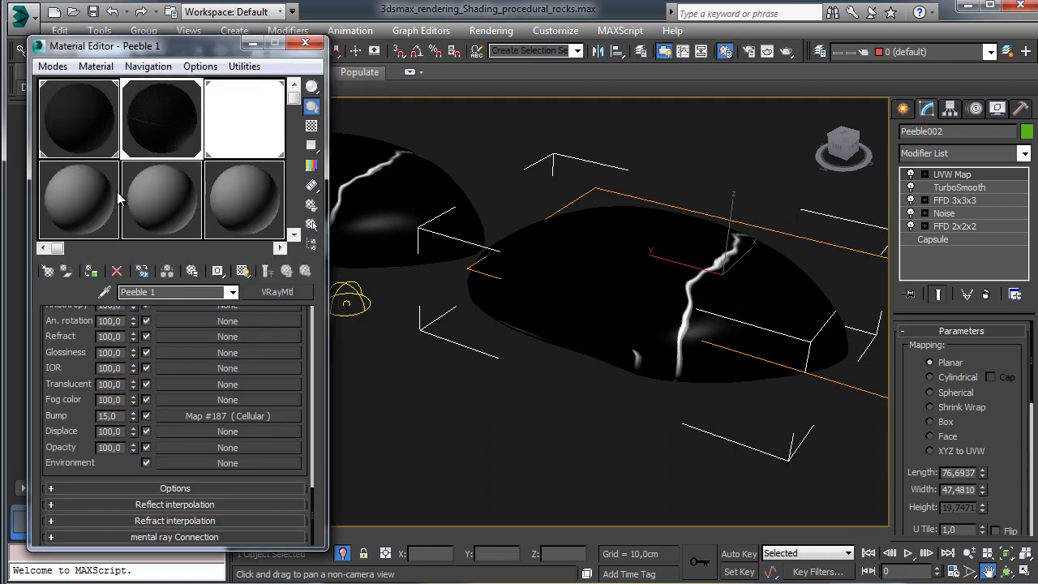
{"action": "left_click", "coordinate": [92, 173]}
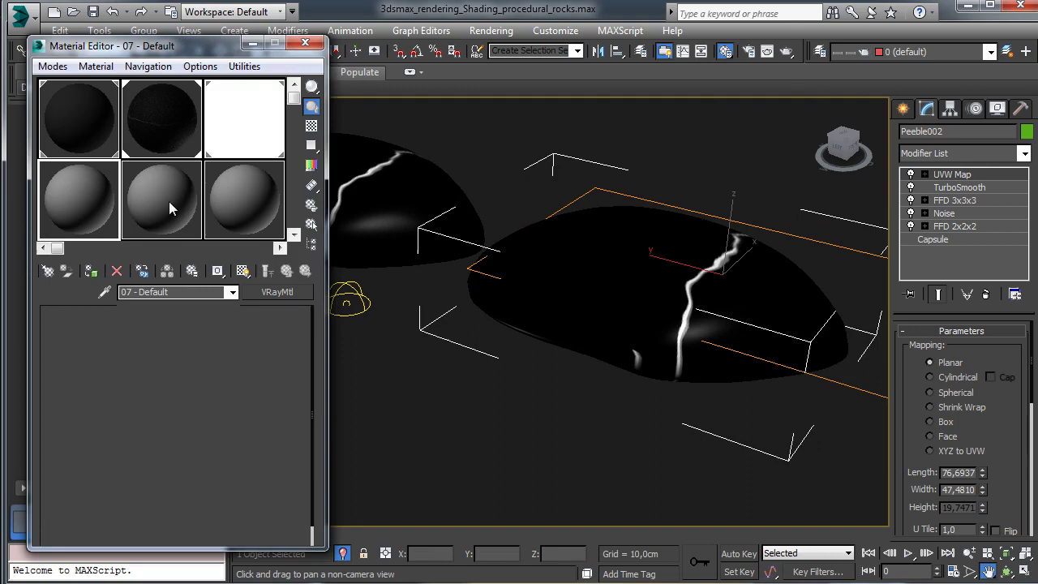
{"action": "left_click", "coordinate": [186, 291]}
{"action": "key", "text": "BackSpace"}
{"action": "type", "text": "2"}
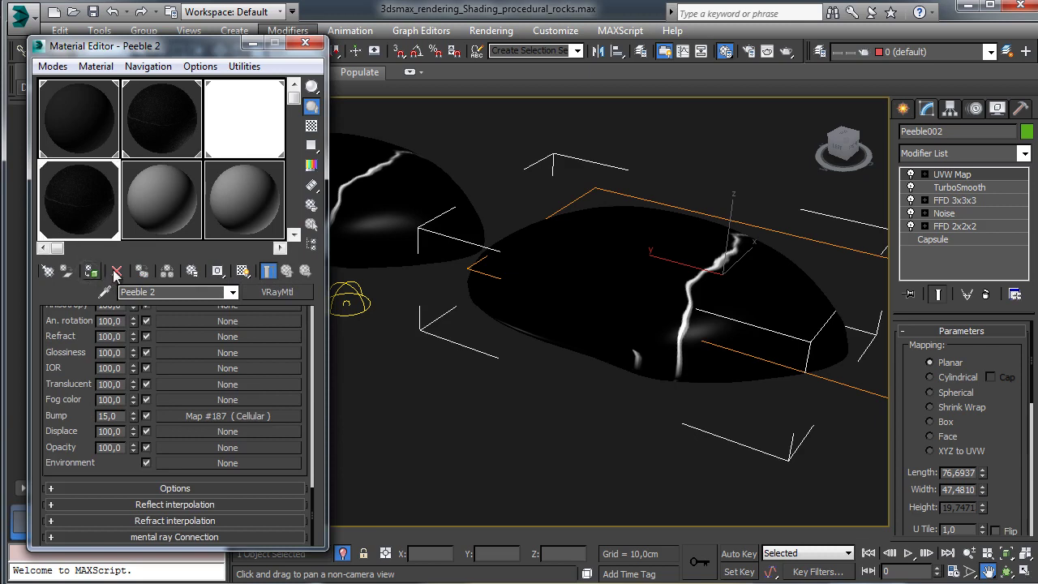
In Peeble 2's diffuse composite map, set the size of the Layer 3 Speckle map to 4,5.
{"action": "scroll", "coordinate": [237, 369], "scroll_direction": "up", "scroll_amount": 5}
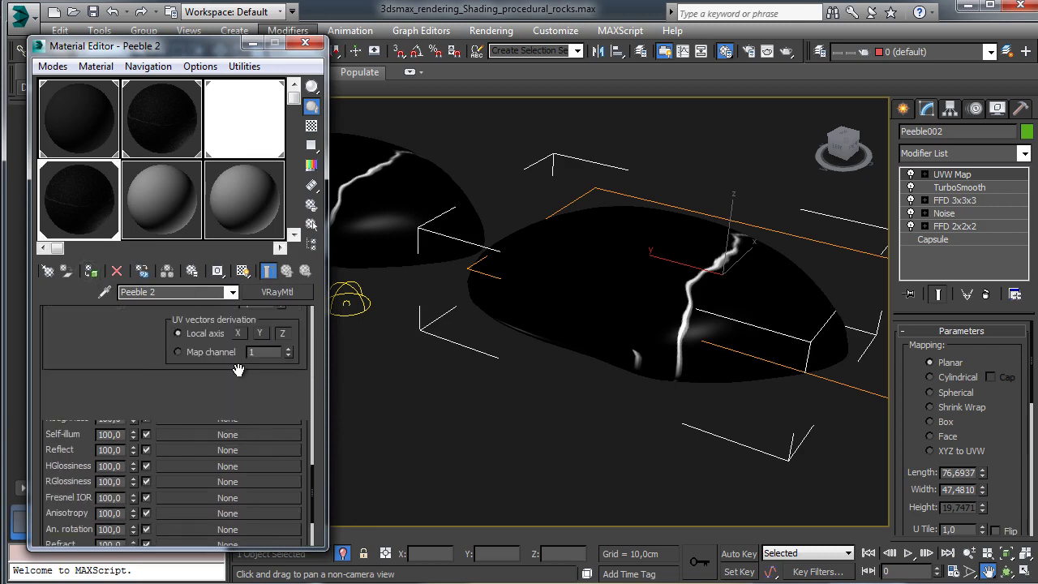
{"action": "left_click_drag", "start_coordinate": [239, 370], "coordinate": [237, 416]}
{"action": "left_click", "coordinate": [252, 448]}
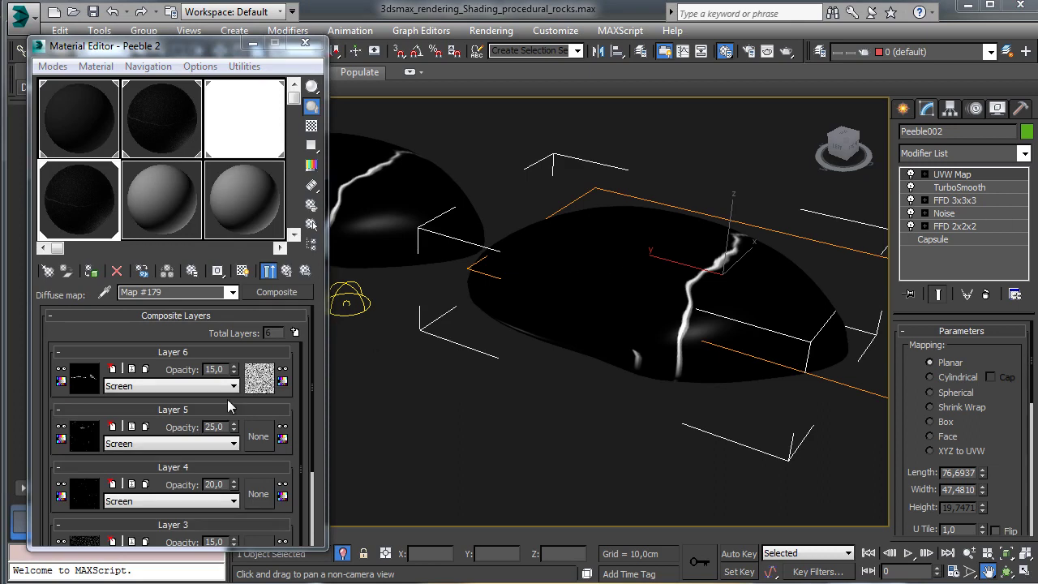
{"action": "scroll", "coordinate": [162, 422], "scroll_direction": "down", "scroll_amount": 3}
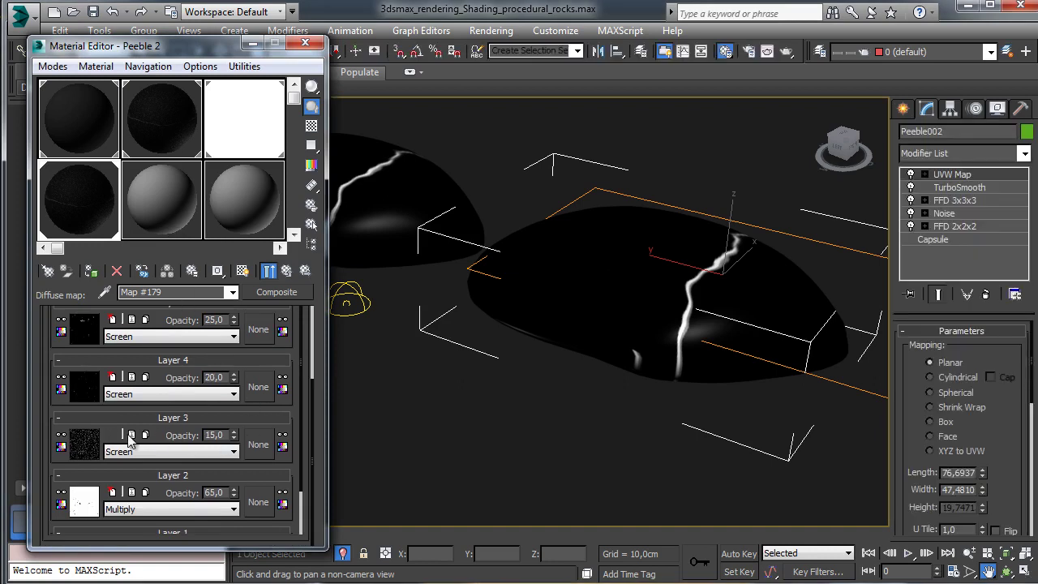
{"action": "left_click", "coordinate": [91, 440]}
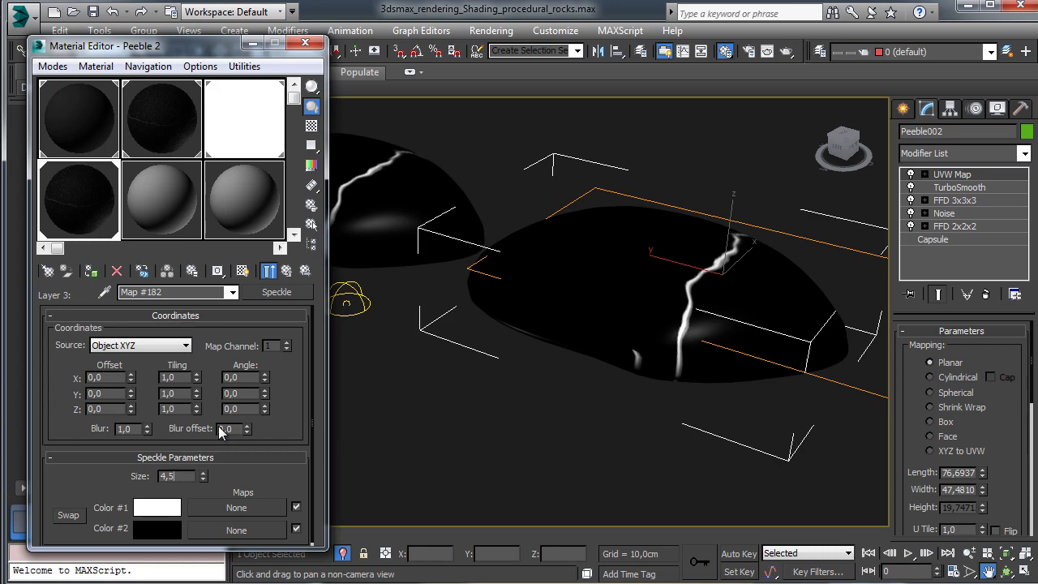
{"action": "left_click", "coordinate": [286, 270]}
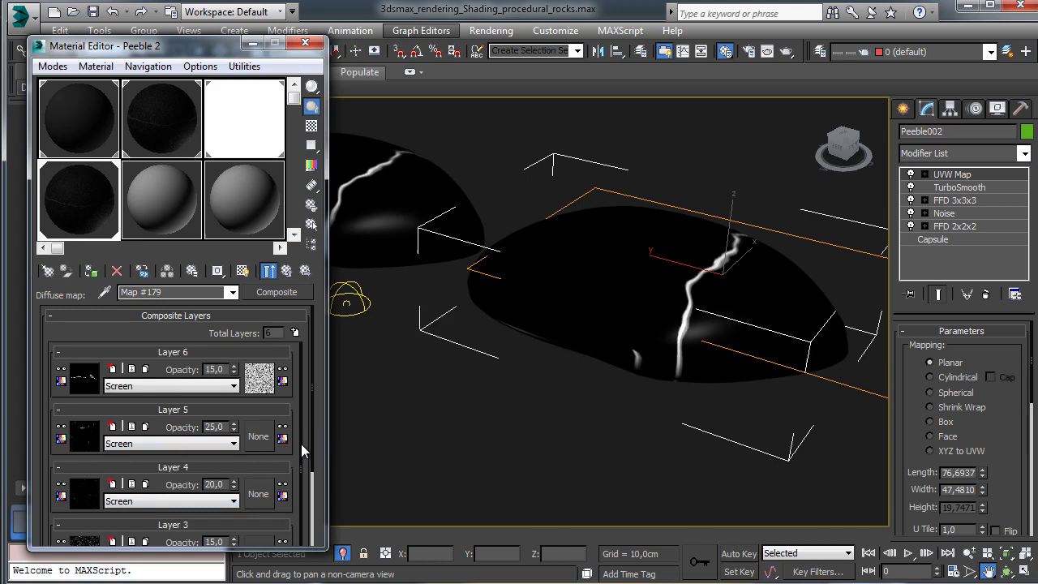
Set the Layer 4 Noise map of the diffuse composite to phase 4 and size 25.
{"action": "scroll", "coordinate": [301, 454], "scroll_direction": "down", "scroll_amount": 2}
{"action": "left_click", "coordinate": [86, 445]}
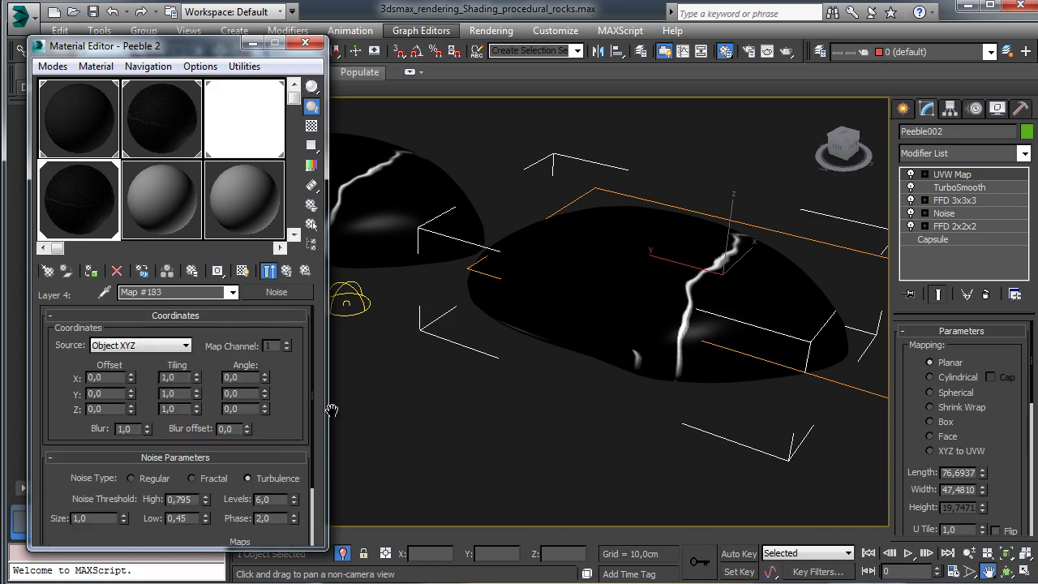
{"action": "double_click", "coordinate": [267, 518]}
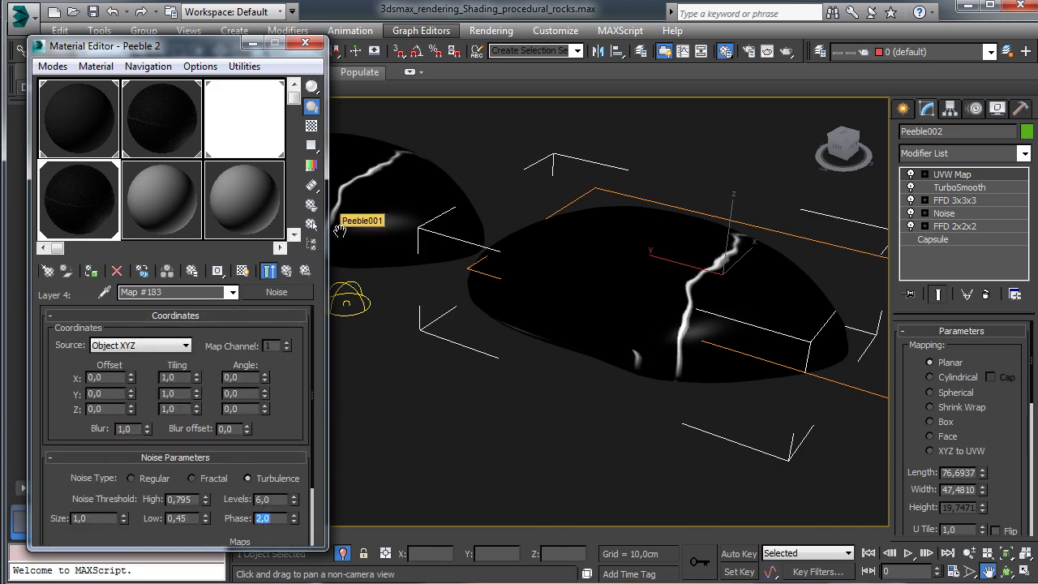
{"action": "type", "text": "4"}
{"action": "key", "text": "Return"}
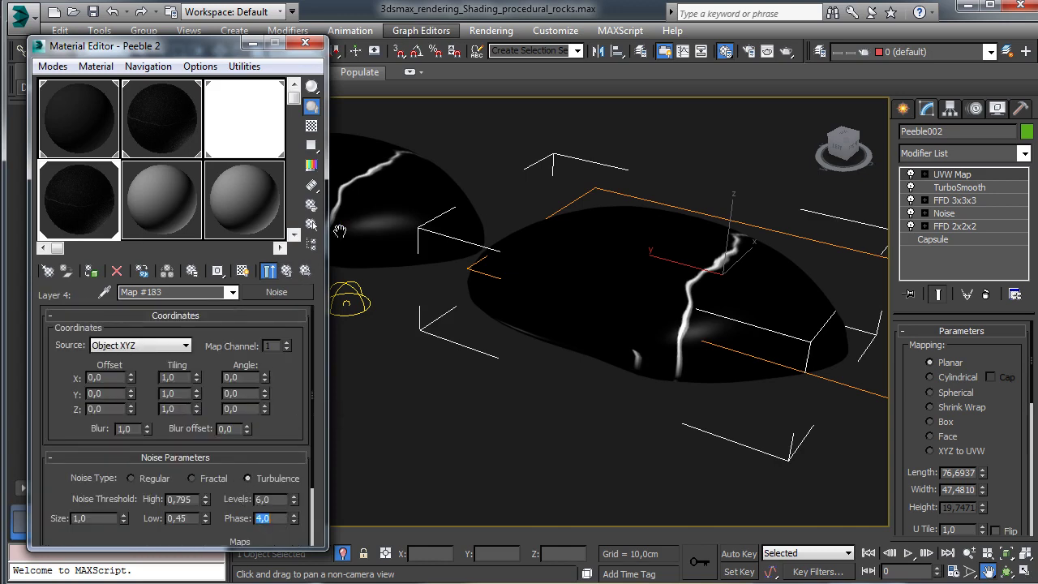
{"action": "left_click", "coordinate": [103, 518]}
{"action": "type", "text": "25"}
{"action": "key", "text": "Return"}
{"action": "left_click", "coordinate": [288, 271]}
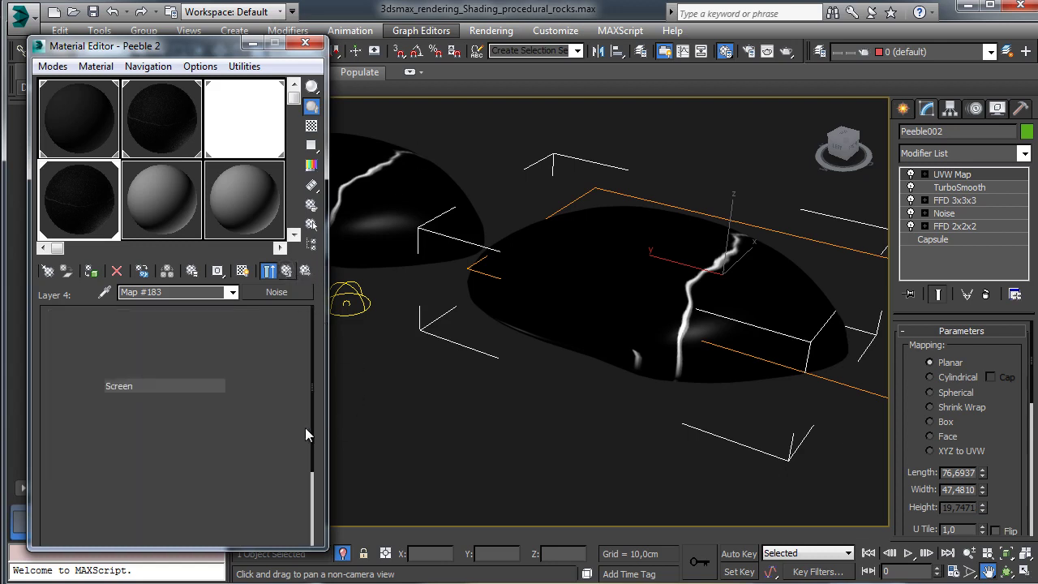
Set the Layer 5 Noise map of the diffuse composite to phase 3 and size 6.
{"action": "left_click", "coordinate": [90, 436]}
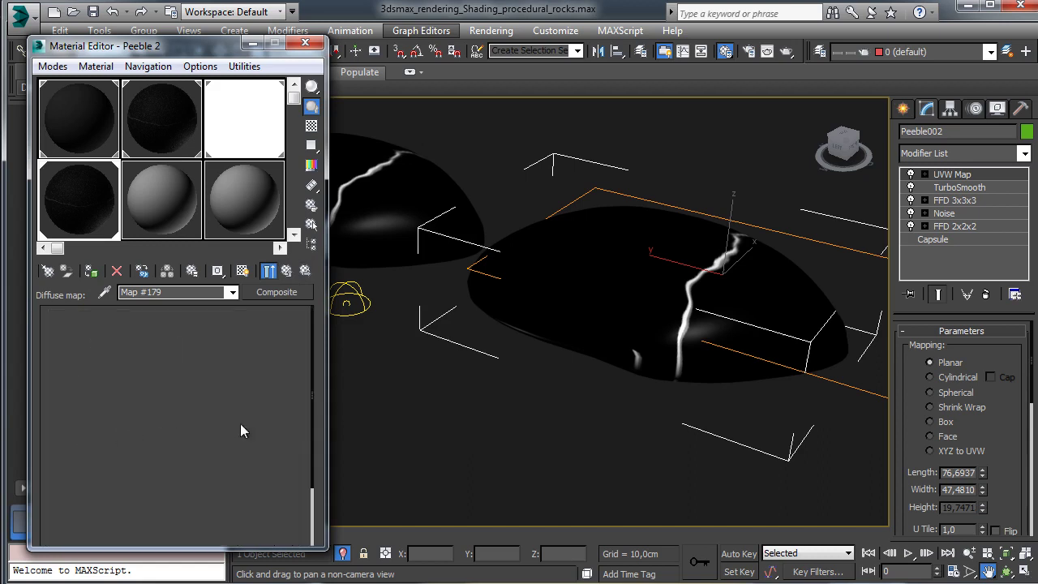
{"action": "double_click", "coordinate": [267, 518]}
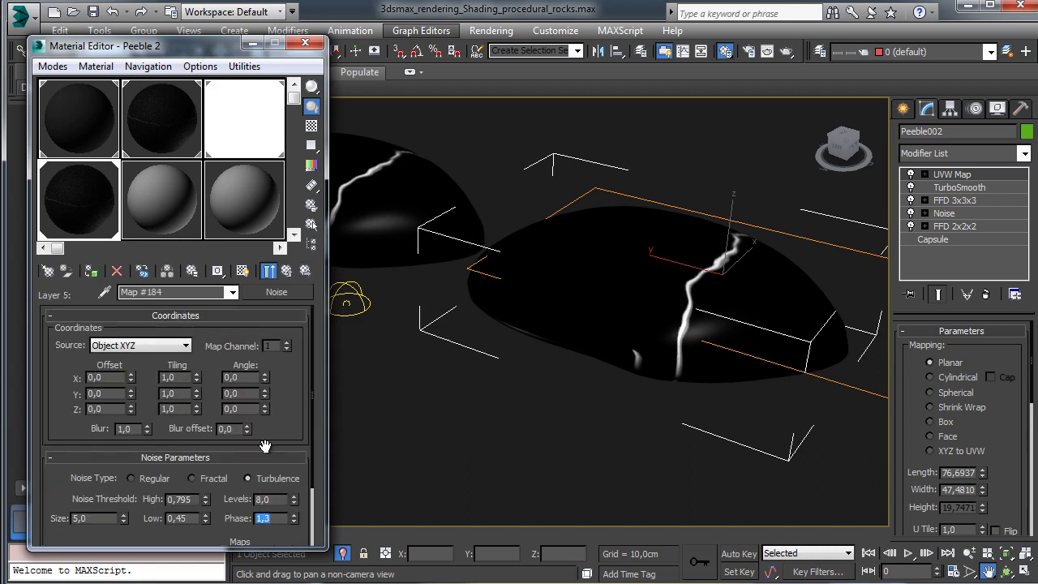
{"action": "type", "text": "3"}
{"action": "key", "text": "Return"}
{"action": "double_click", "coordinate": [89, 518]}
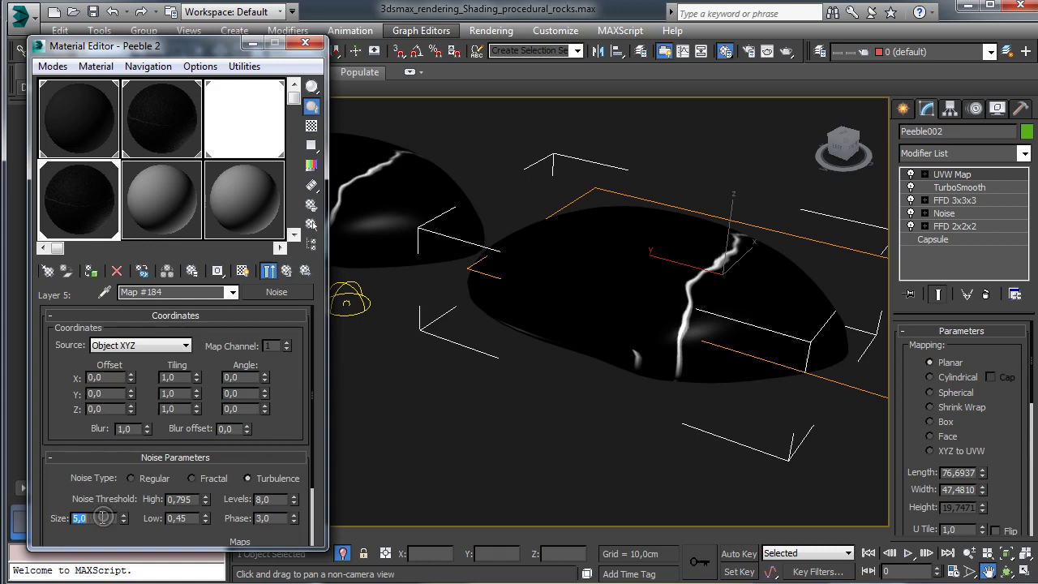
{"action": "type", "text": "6"}
{"action": "key", "text": "Return"}
{"action": "left_click", "coordinate": [287, 272]}
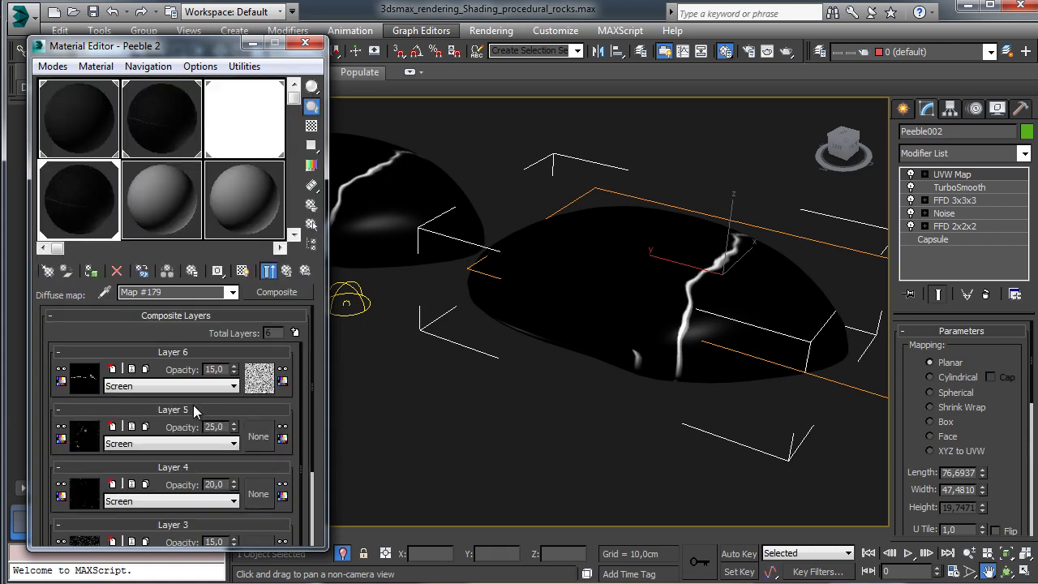
Reposition the Layer 6 Gradient Ramp crack by setting its W angle to 130 and V offset to -0,18.
{"action": "left_click", "coordinate": [80, 381]}
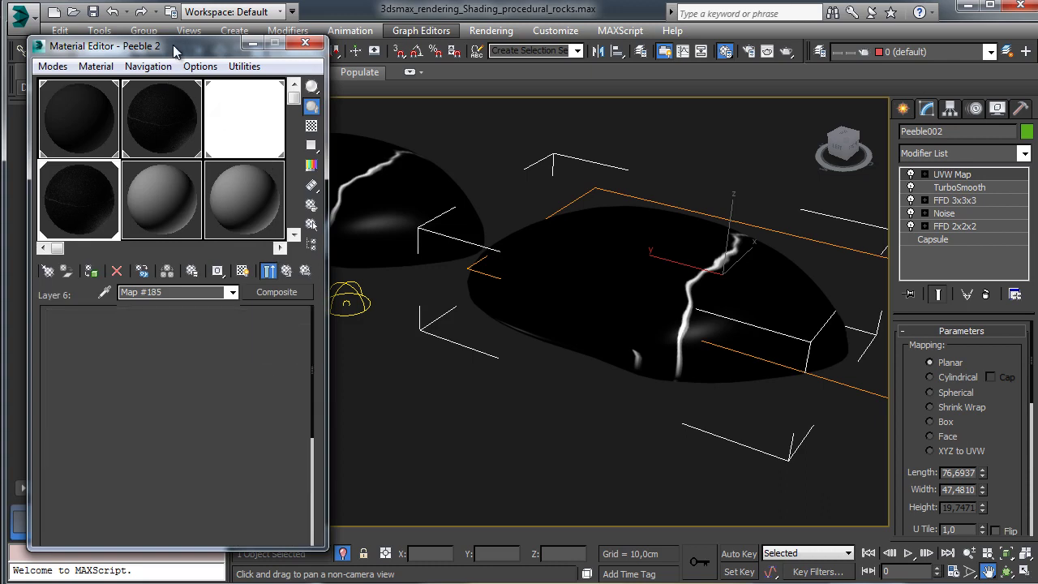
{"action": "left_click_drag", "start_coordinate": [128, 38], "coordinate": [86, 28]}
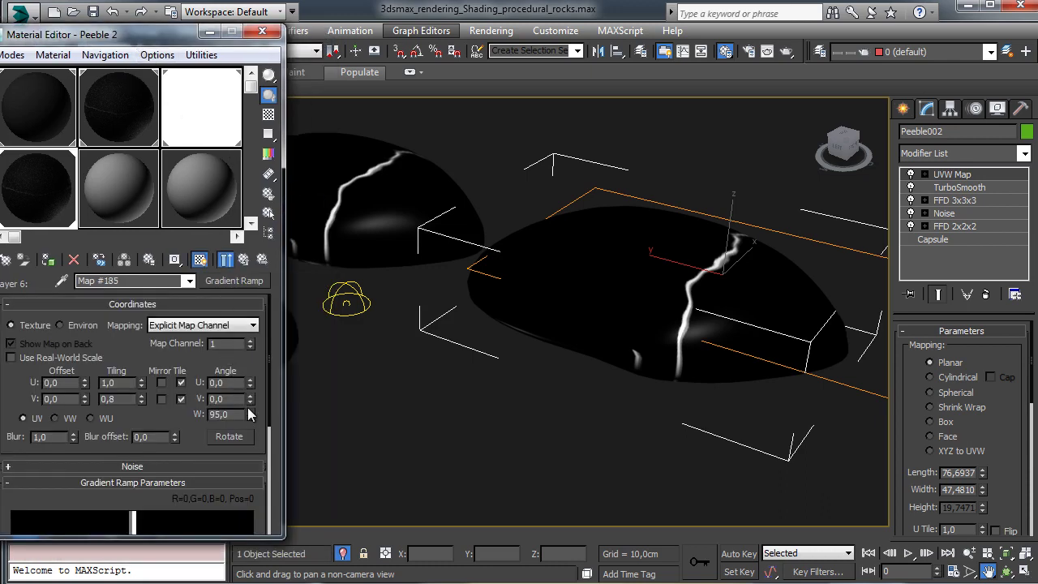
{"action": "left_click_drag", "start_coordinate": [250, 415], "coordinate": [241, 380]}
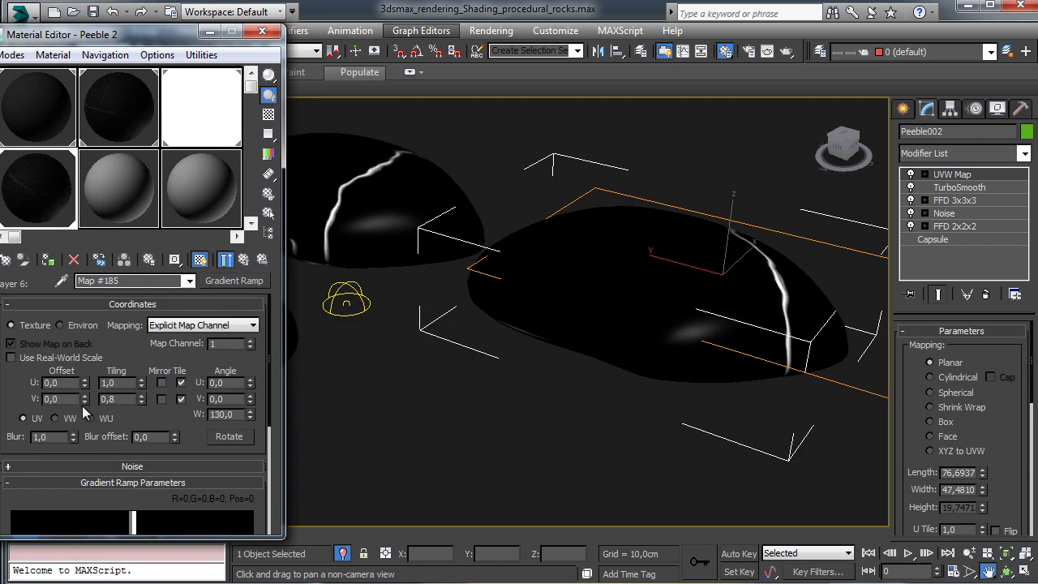
{"action": "left_click_drag", "start_coordinate": [84, 402], "coordinate": [89, 422]}
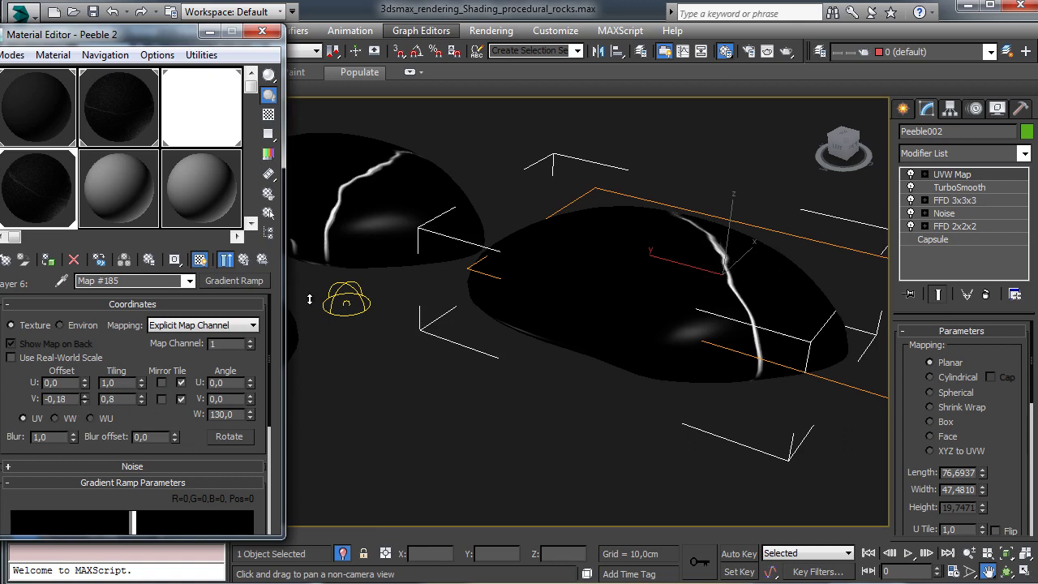
{"action": "left_click", "coordinate": [244, 261]}
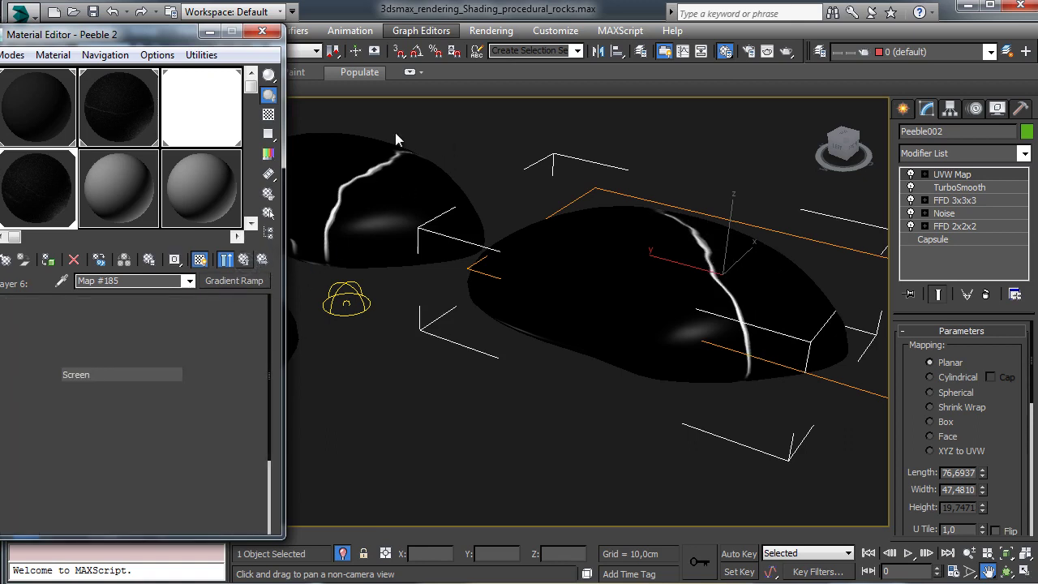
Add a seventh layer to the diffuse composite and give it a non-instanced copy of the Layer 6 mask.
{"action": "left_click_drag", "start_coordinate": [158, 35], "coordinate": [222, 28]}
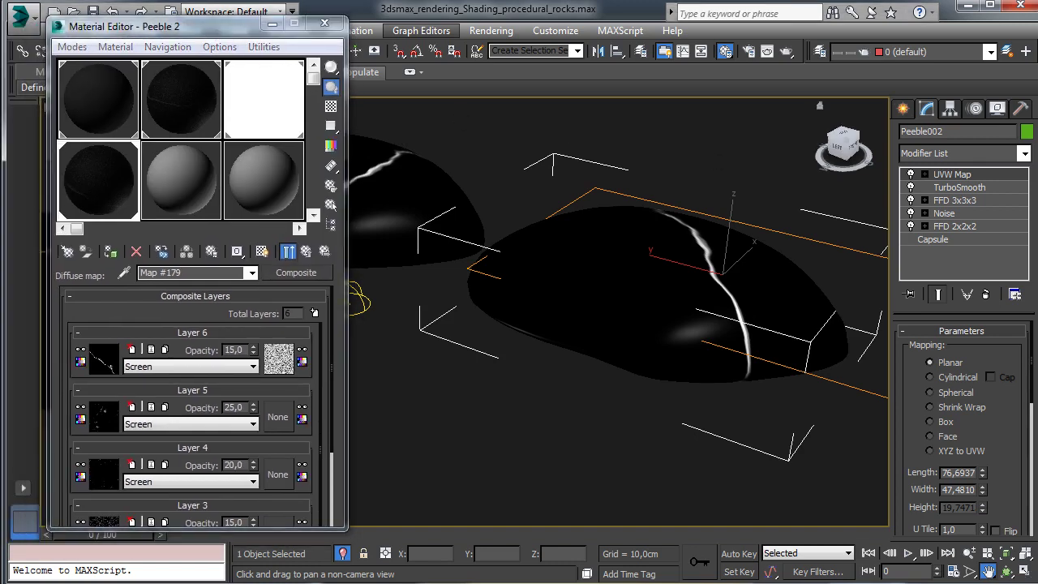
{"action": "left_click", "coordinate": [313, 313]}
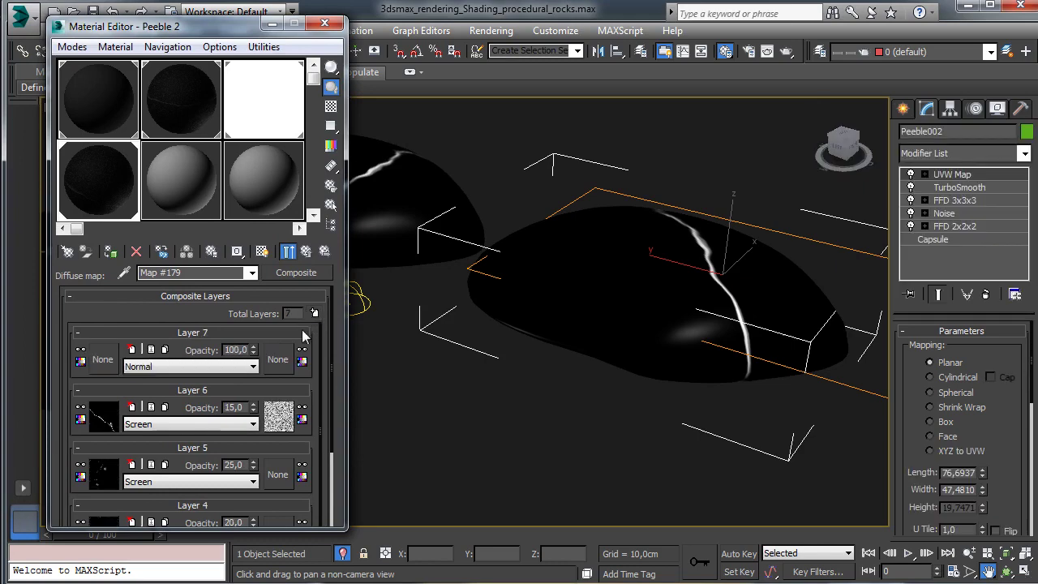
{"action": "left_click_drag", "start_coordinate": [278, 358], "coordinate": [277, 357]}
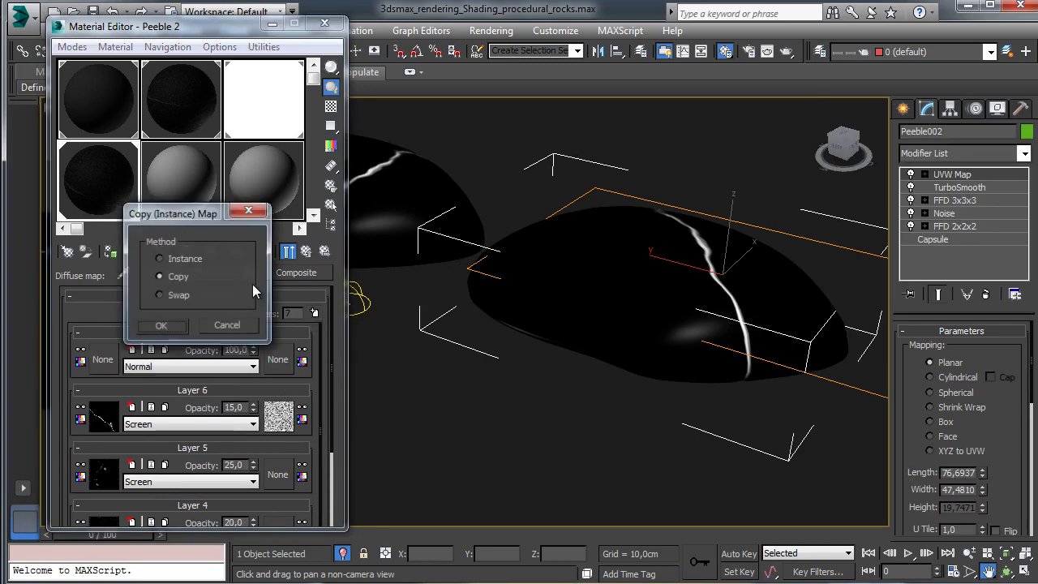
{"action": "left_click", "coordinate": [174, 322]}
Set Layer 7 to Screen blending at opacity 10 and copy the Layer 6 Gradient Ramp into it.
{"action": "left_click", "coordinate": [163, 367]}
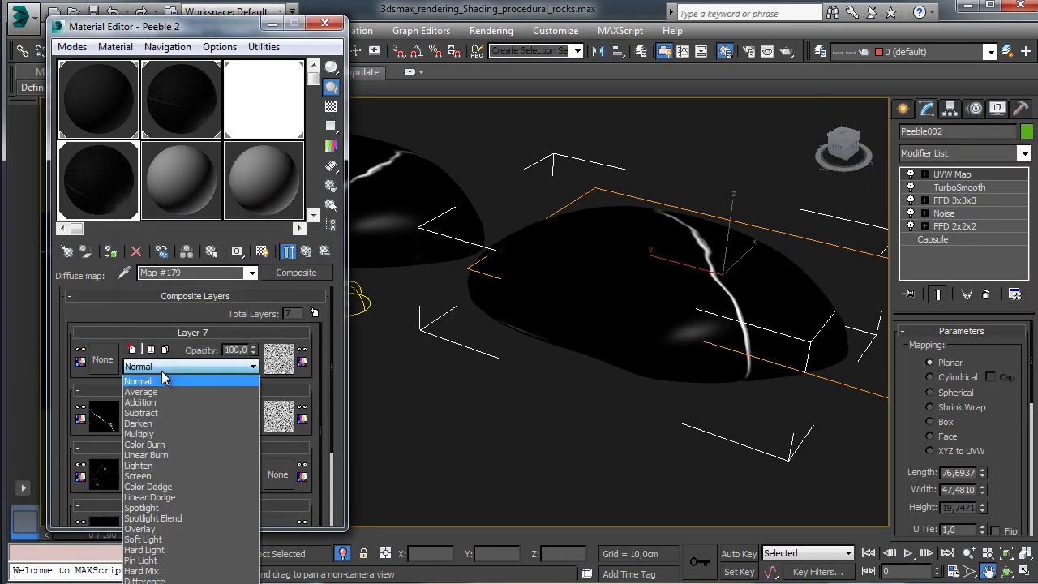
{"action": "left_click", "coordinate": [154, 478]}
{"action": "double_click", "coordinate": [235, 349]}
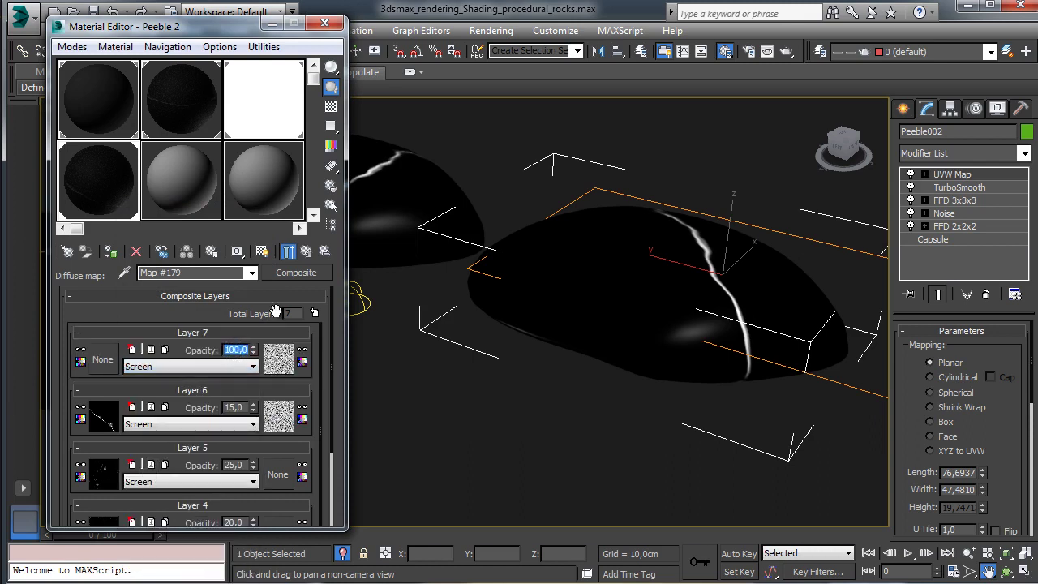
{"action": "type", "text": "15"}
{"action": "key", "text": "Return"}
{"action": "type", "text": "10"}
{"action": "key", "text": "Return"}
{"action": "left_click_drag", "start_coordinate": [110, 425], "coordinate": [102, 359]}
{"action": "left_click", "coordinate": [169, 324]}
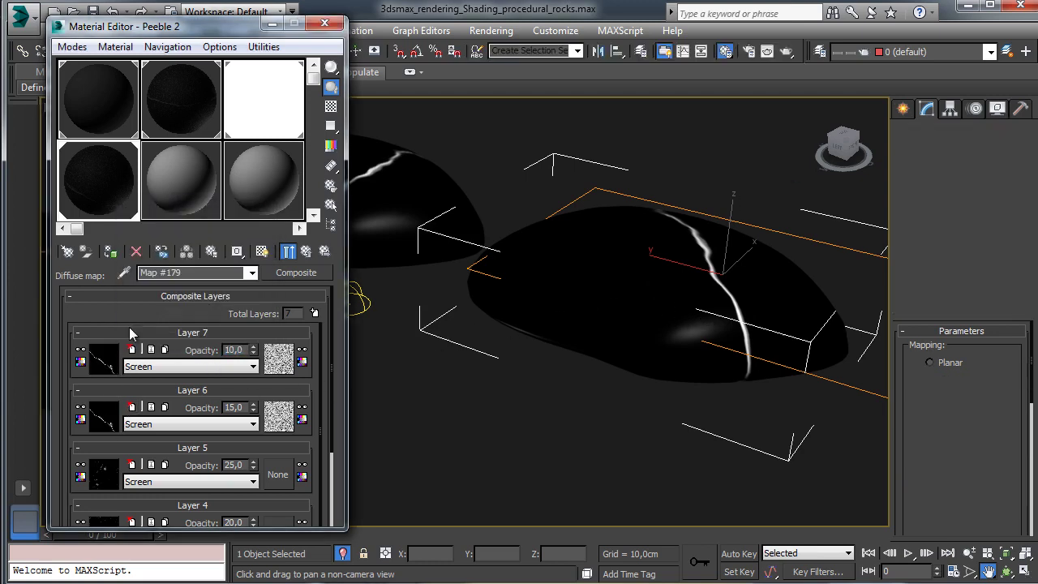
Show Layer 7's Gradient Ramp in the viewport, then set its W angle to 80 and shift its V offset.
{"action": "left_click", "coordinate": [101, 358]}
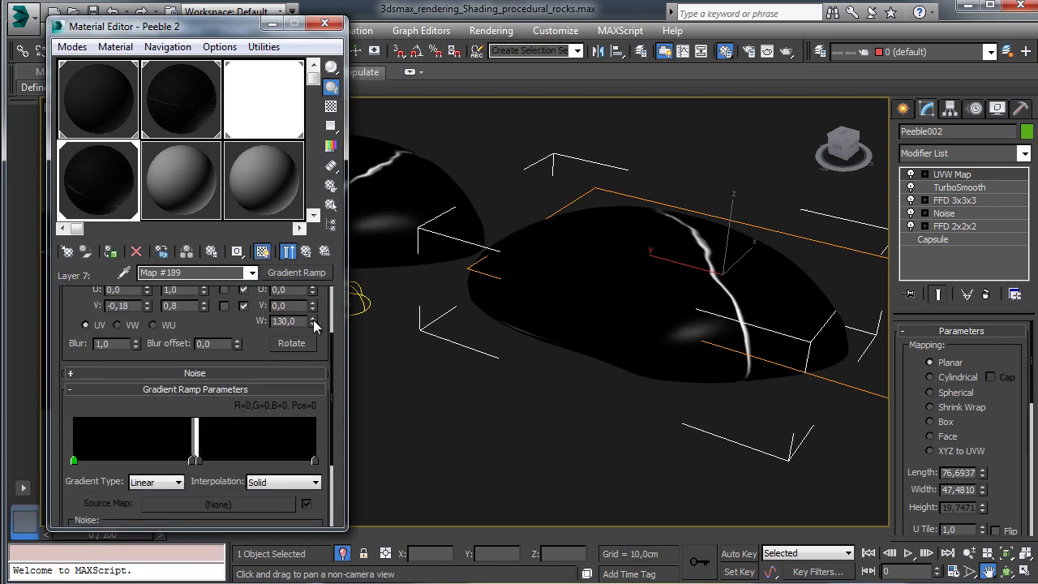
{"action": "left_click", "coordinate": [261, 251]}
{"action": "left_click", "coordinate": [261, 255]}
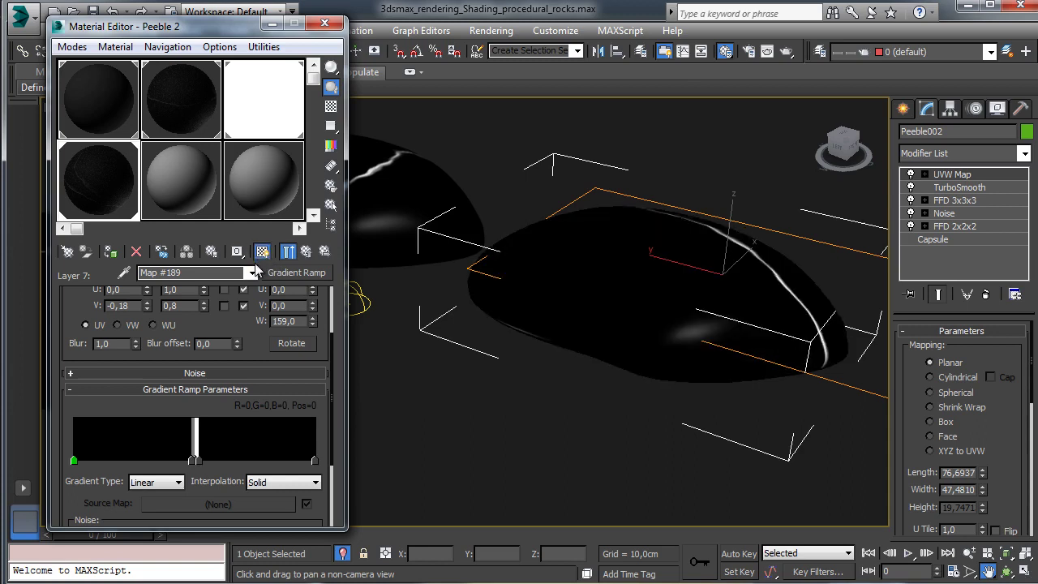
{"action": "left_click_drag", "start_coordinate": [312, 323], "coordinate": [308, 386]}
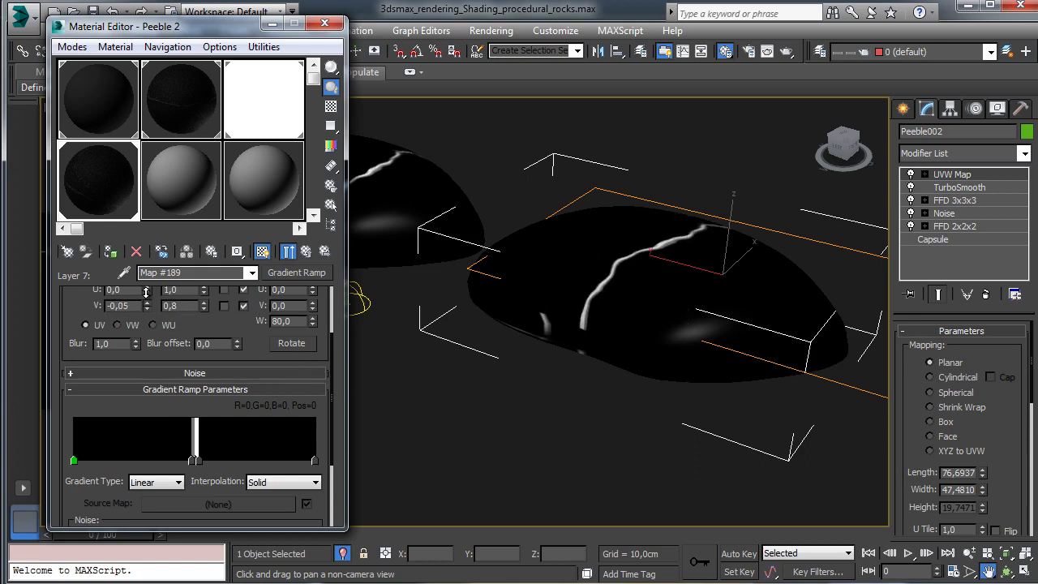
{"action": "left_click_drag", "start_coordinate": [146, 292], "coordinate": [141, 286]}
Widen the white band of Layer 7's gradient by moving its end flag to position 53, and set the noise size to 12.
{"action": "mouse_move", "coordinate": [200, 464]}
{"action": "left_mouse_down"}
{"action": "mouse_move", "coordinate": [220, 463]}
{"action": "mouse_move", "coordinate": [201, 460]}
{"action": "left_mouse_up"}
{"action": "left_click_drag", "start_coordinate": [214, 326], "coordinate": [214, 253]}
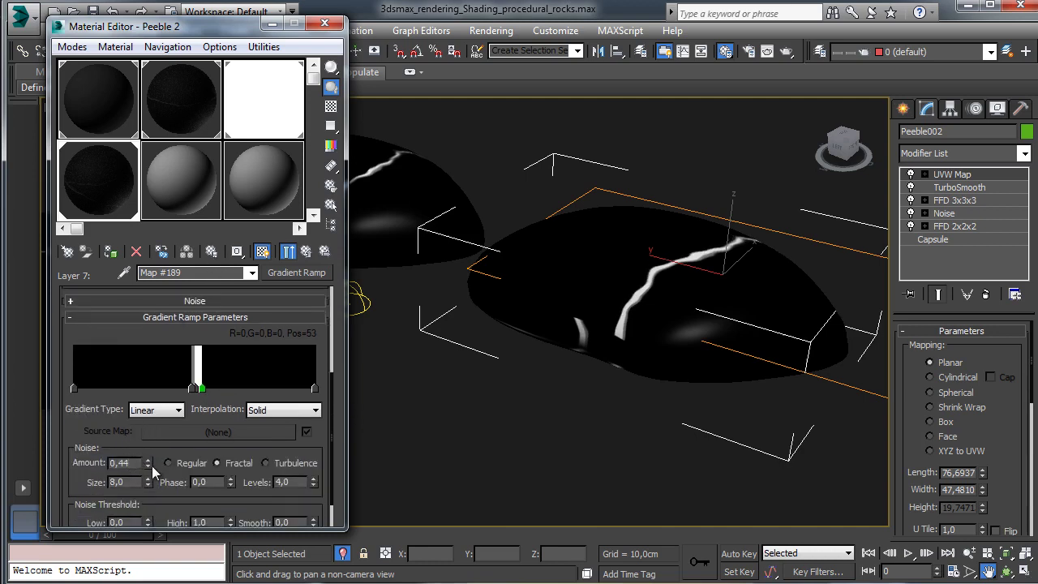
{"action": "left_click", "coordinate": [130, 482]}
{"action": "type", "text": "12"}
{"action": "key", "text": "Return"}
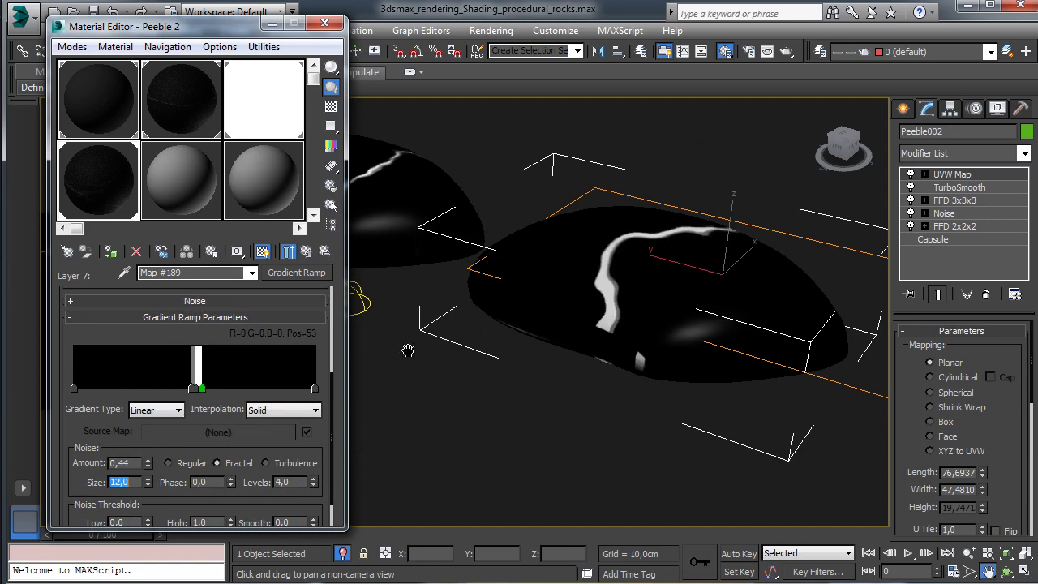
Set Layer 7's gradient noise amount to 0.2 and narrow its white band by moving the end flag to position 51.
{"action": "left_click", "coordinate": [130, 462]}
{"action": "key", "text": "BackSpace"}
{"action": "key", "text": "BackSpace"}
{"action": "type", "text": "2"}
{"action": "key", "text": "Return"}
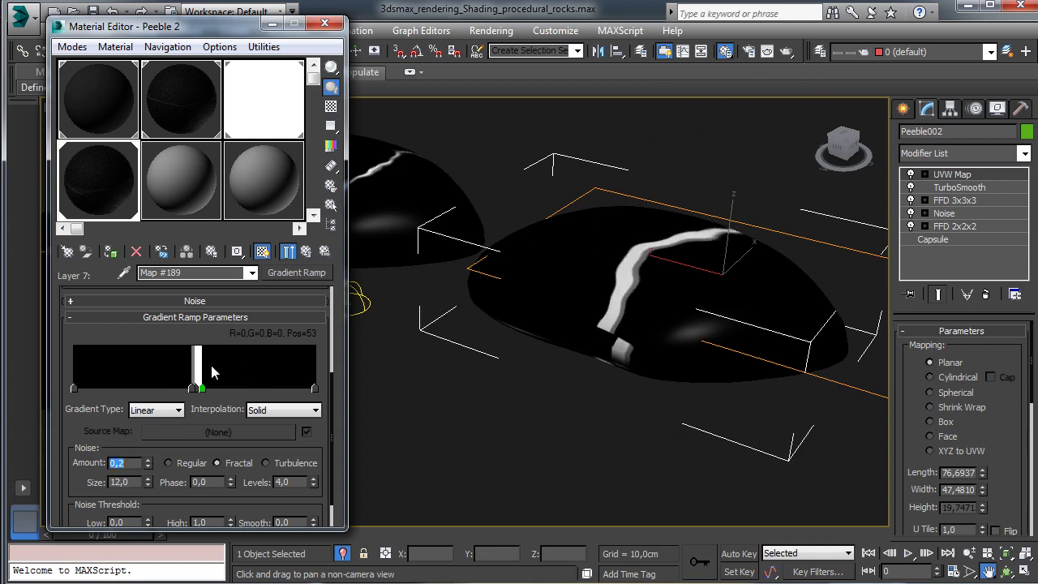
{"action": "left_click_drag", "start_coordinate": [202, 388], "coordinate": [197, 390]}
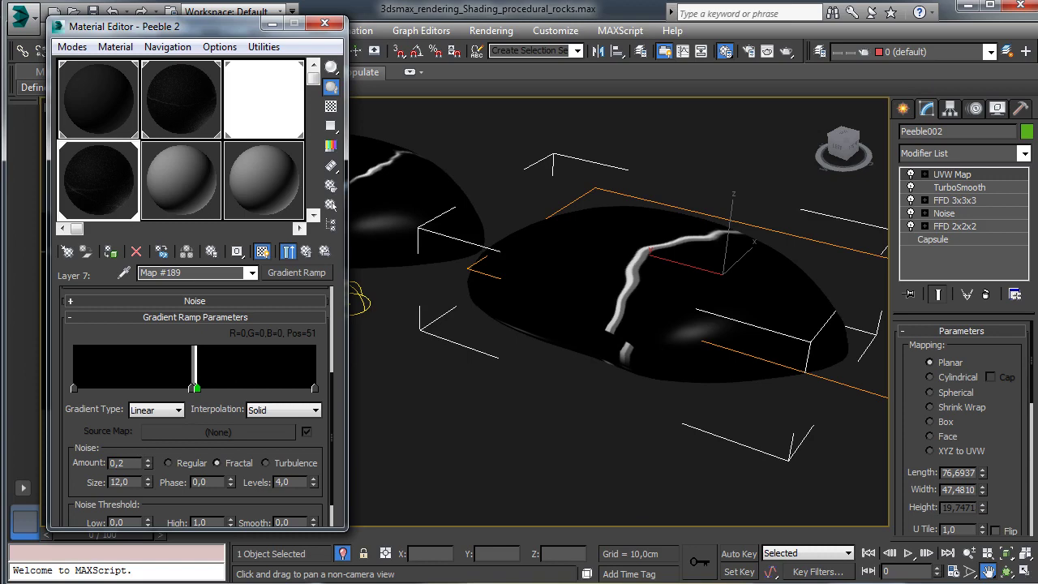
Render the scene to examine the cracks on the pebbles, and close the frame buffer.
{"action": "left_click", "coordinate": [783, 52]}
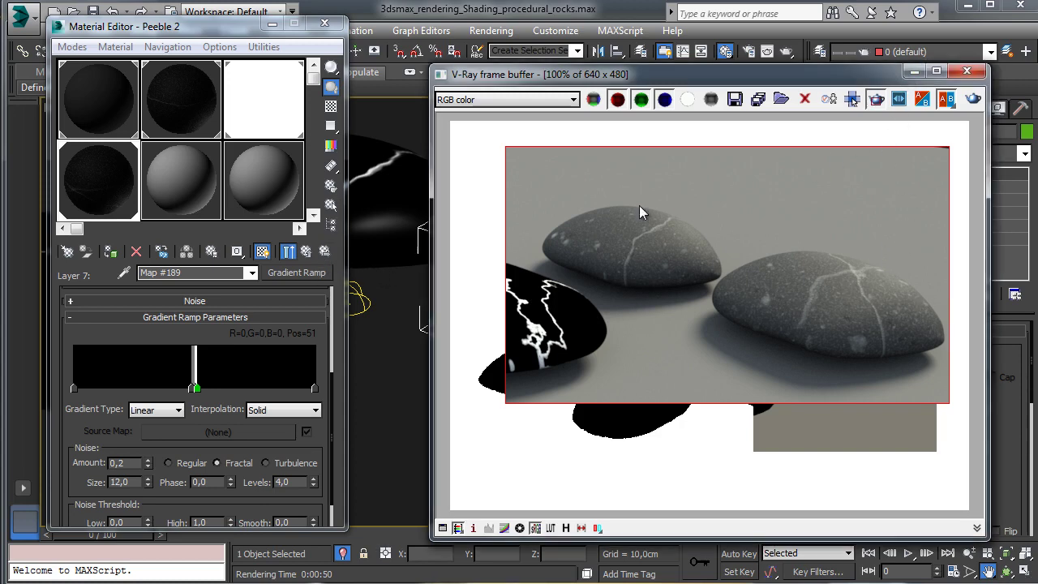
{"action": "left_click", "coordinate": [967, 71]}
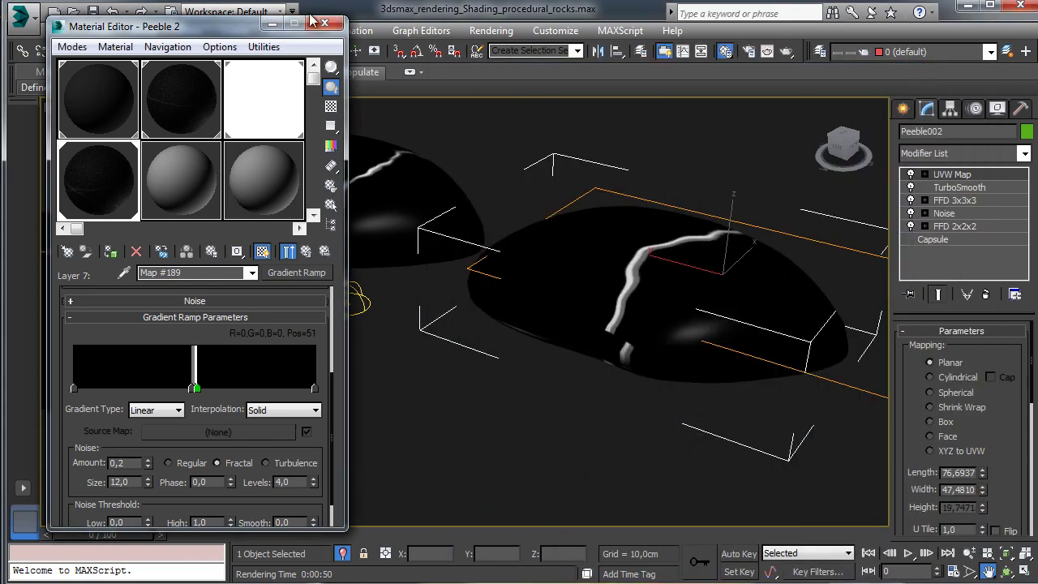
{"action": "left_click_drag", "start_coordinate": [316, 26], "coordinate": [995, 61]}
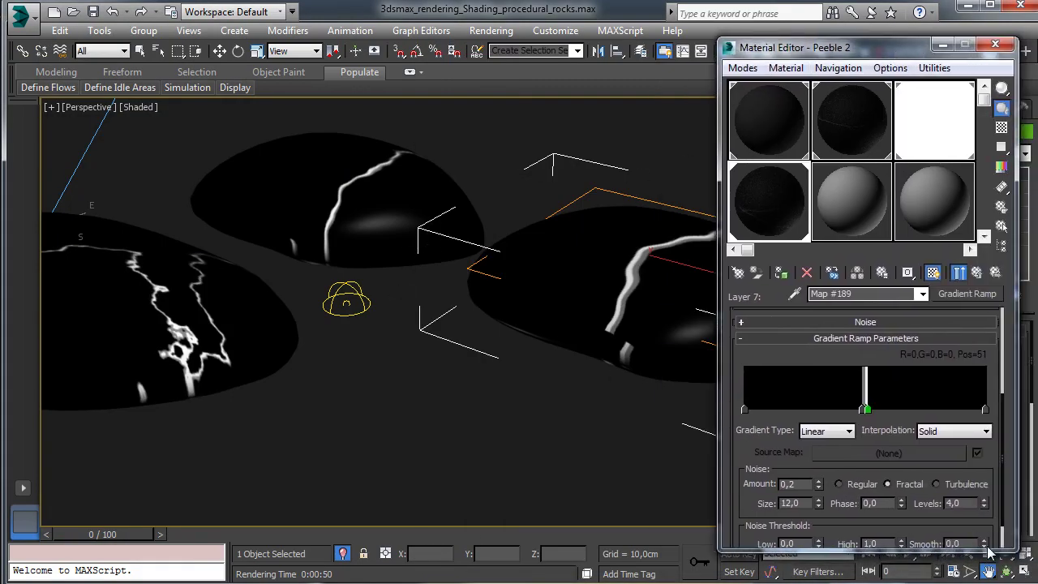
Copy the Peeble 2 material into the next sample slot as Peeble 3 and assign it to the foreground pebble.
{"action": "left_click_drag", "start_coordinate": [180, 323], "coordinate": [510, 336]}
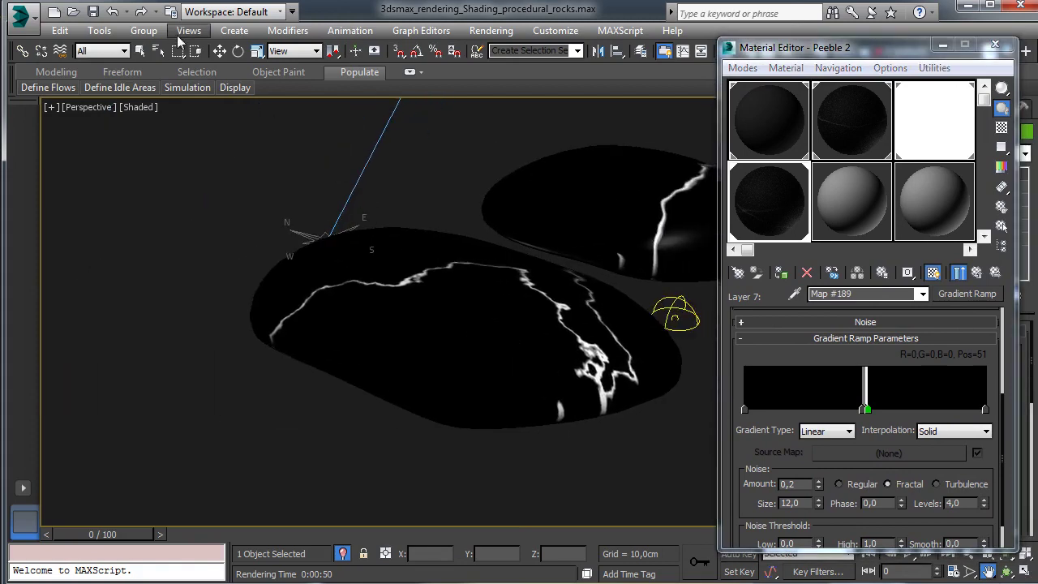
{"action": "left_click", "coordinate": [475, 329]}
{"action": "key", "text": "ctrl+r"}
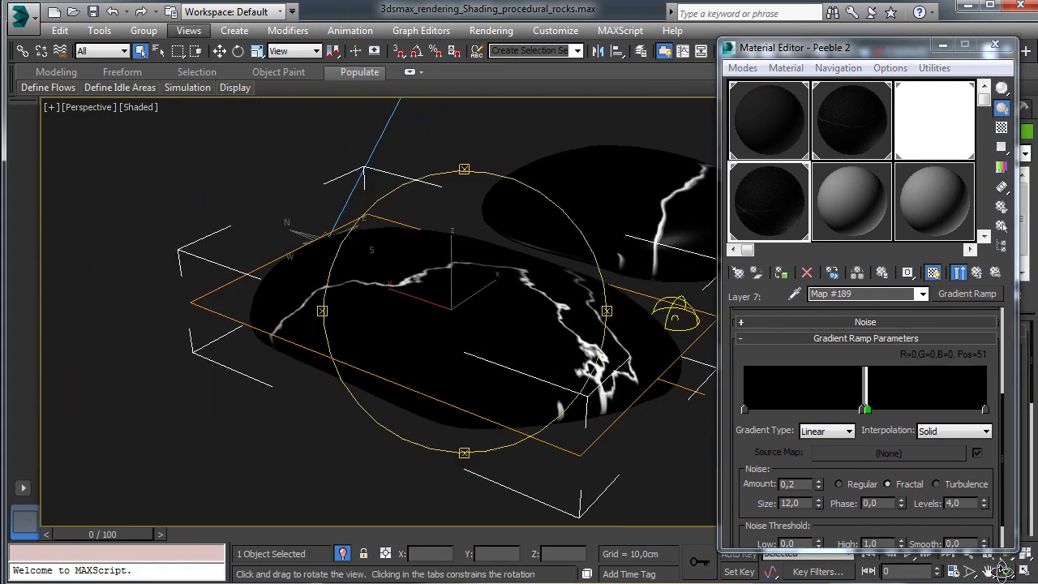
{"action": "left_click_drag", "start_coordinate": [466, 330], "coordinate": [480, 339]}
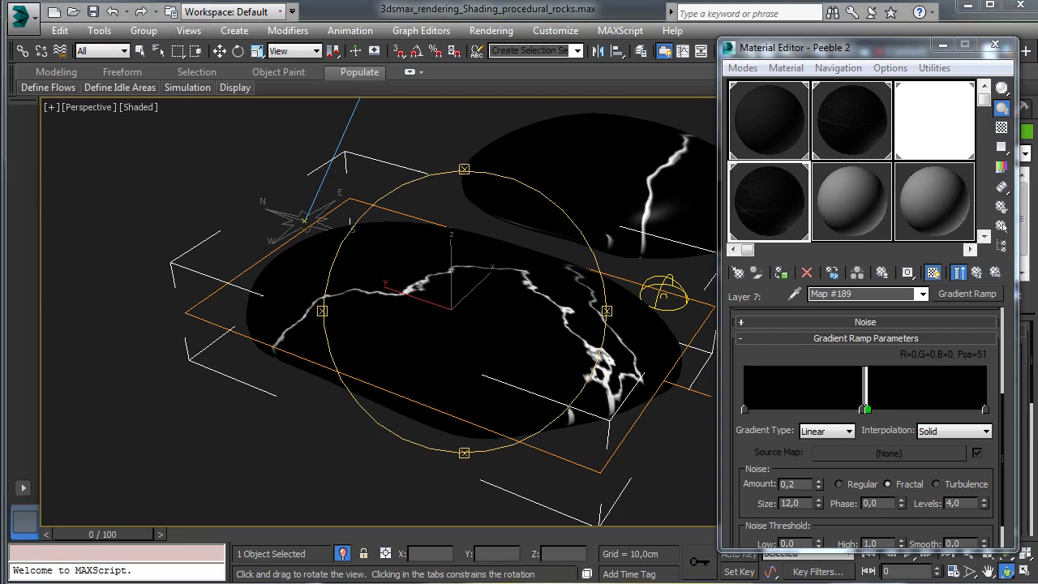
{"action": "left_click", "coordinate": [822, 207]}
{"action": "left_click", "coordinate": [888, 296]}
{"action": "key", "text": "BackSpace"}
{"action": "type", "text": "3"}
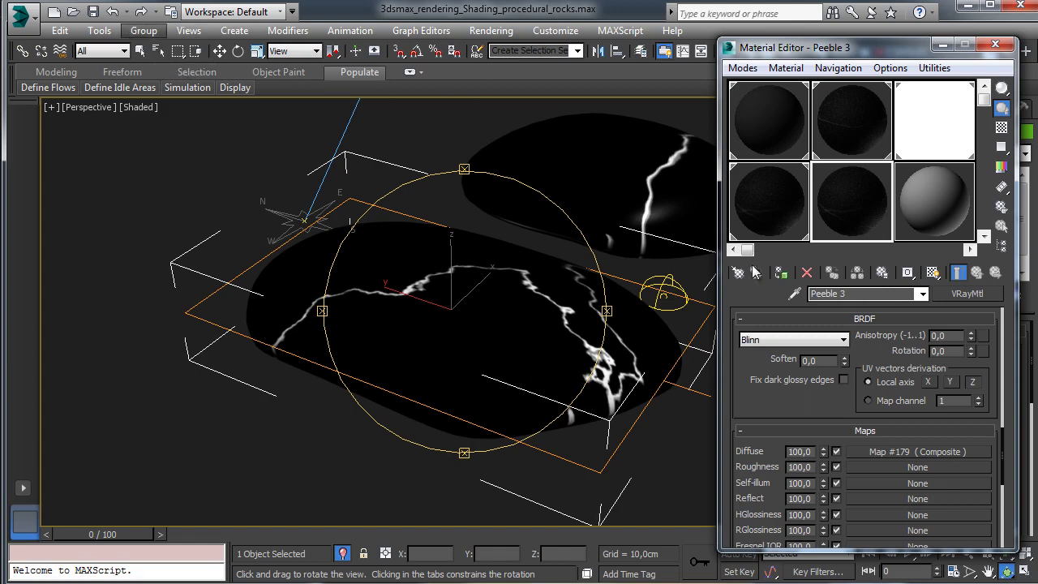
{"action": "left_click", "coordinate": [780, 273]}
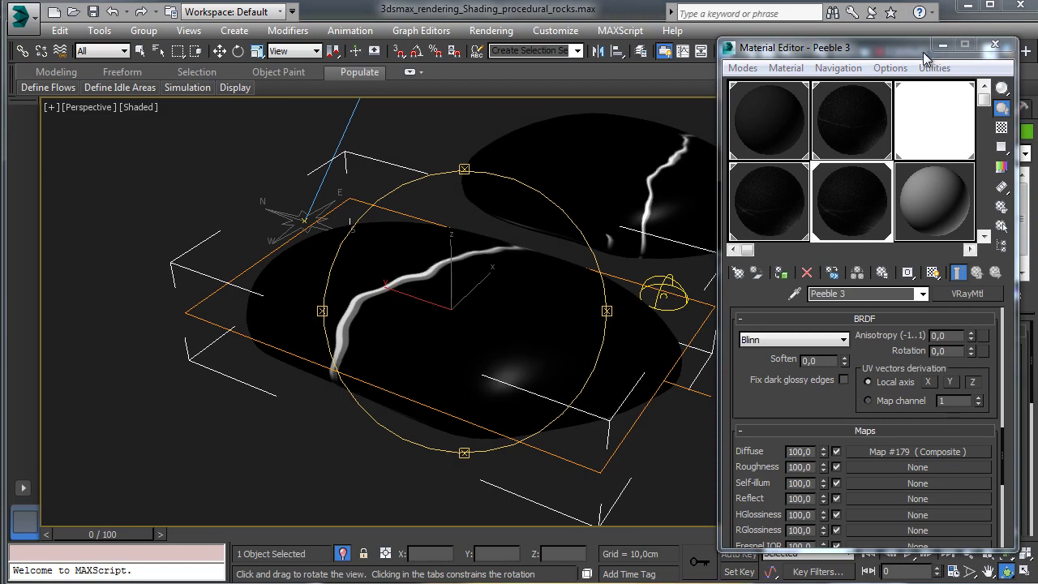
Set the reflection color of Peeble 3 to a grey with value 100.
{"action": "scroll", "coordinate": [898, 343], "scroll_direction": "up", "scroll_amount": 10}
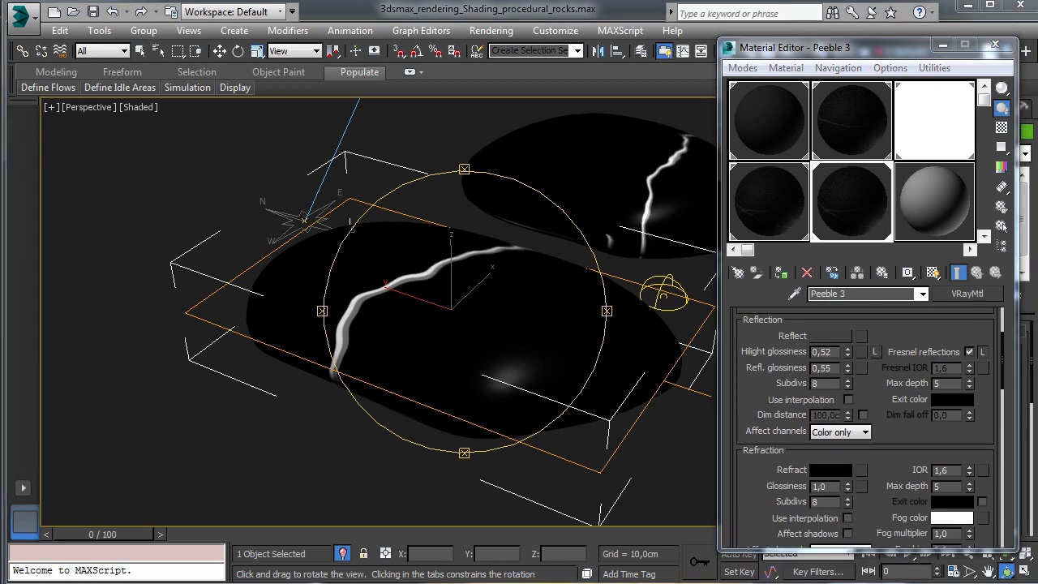
{"action": "left_click", "coordinate": [830, 336]}
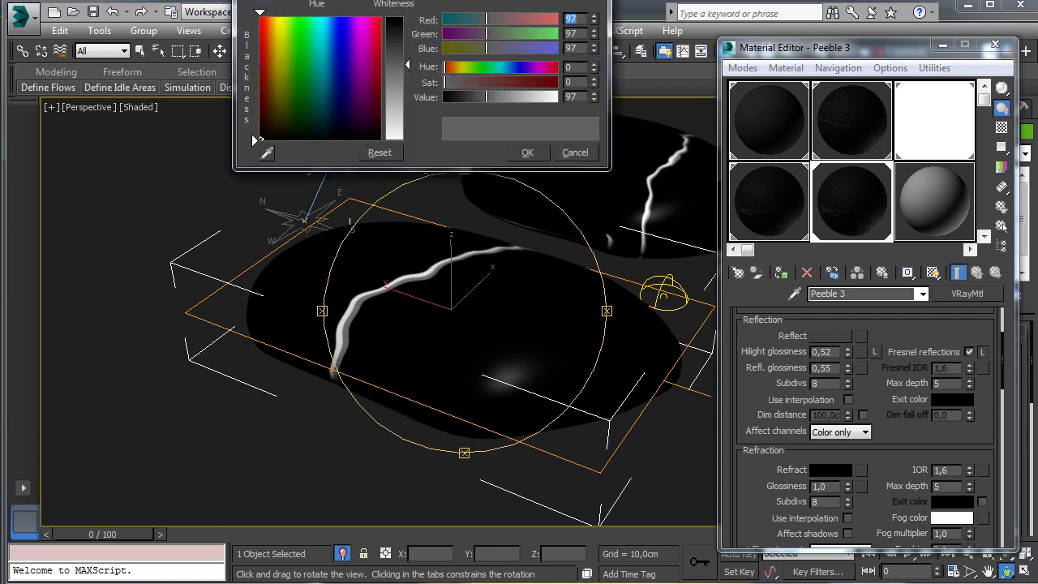
{"action": "left_click", "coordinate": [586, 150]}
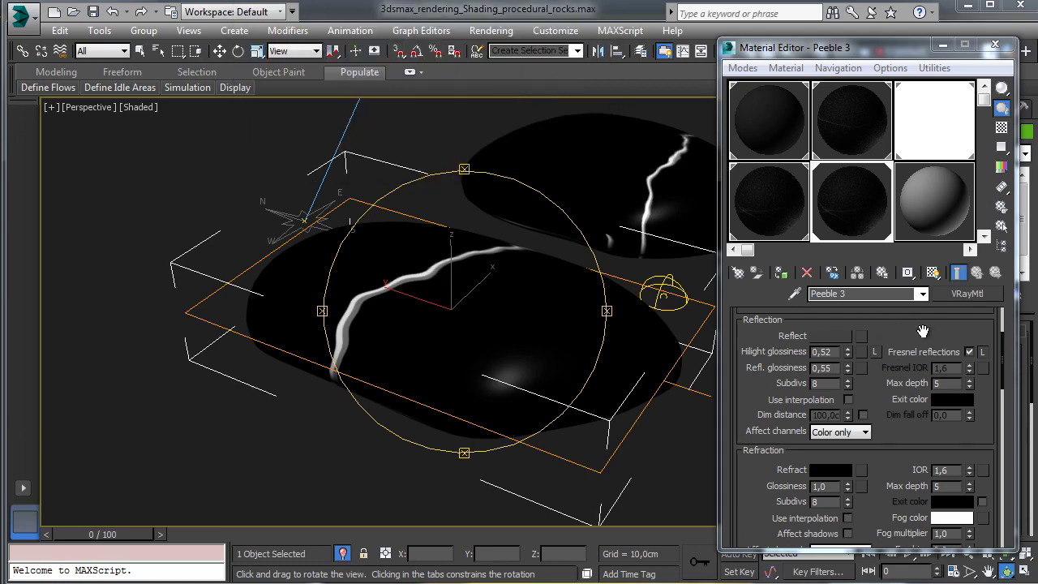
{"action": "scroll", "coordinate": [921, 330], "scroll_direction": "up", "scroll_amount": 2}
{"action": "left_click", "coordinate": [839, 380]}
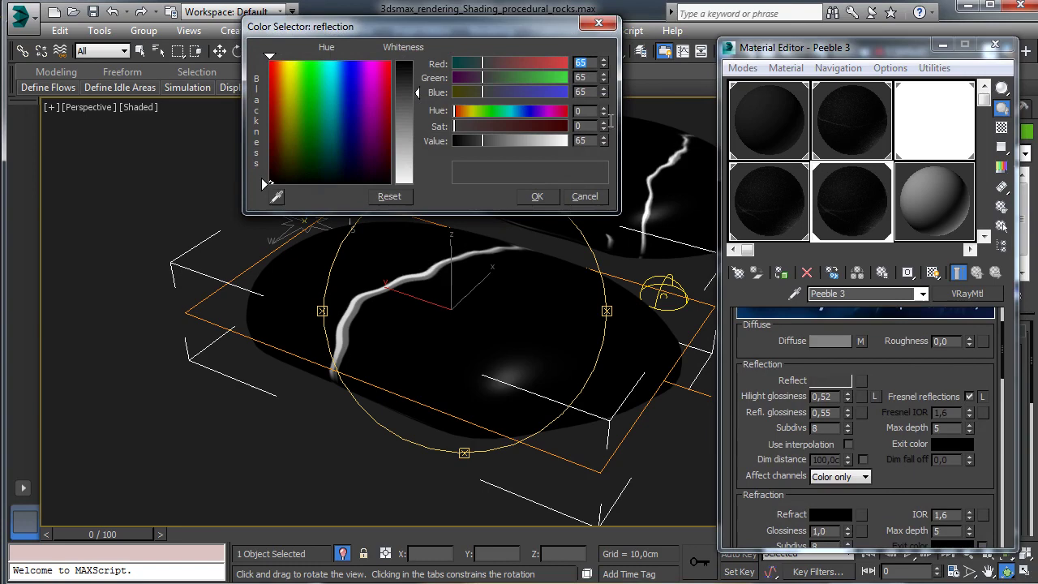
{"action": "left_click", "coordinate": [587, 139]}
{"action": "type", "text": "100"}
{"action": "key", "text": "Return"}
{"action": "left_click", "coordinate": [537, 196]}
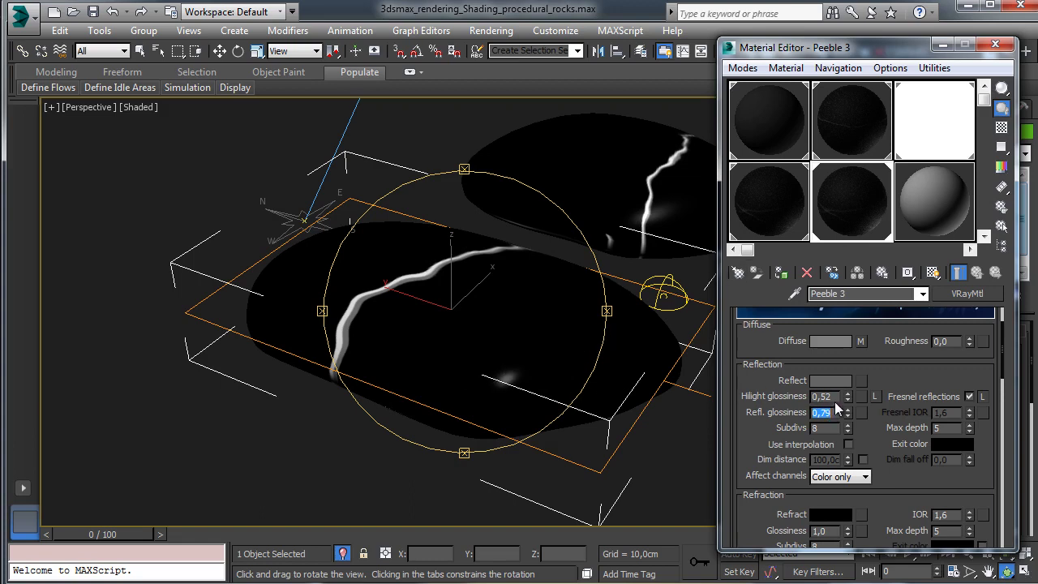
Set Peeble 3's reflection glossiness to 0.79 and its highlight glossiness to 0.7.
{"action": "left_click", "coordinate": [847, 365]}
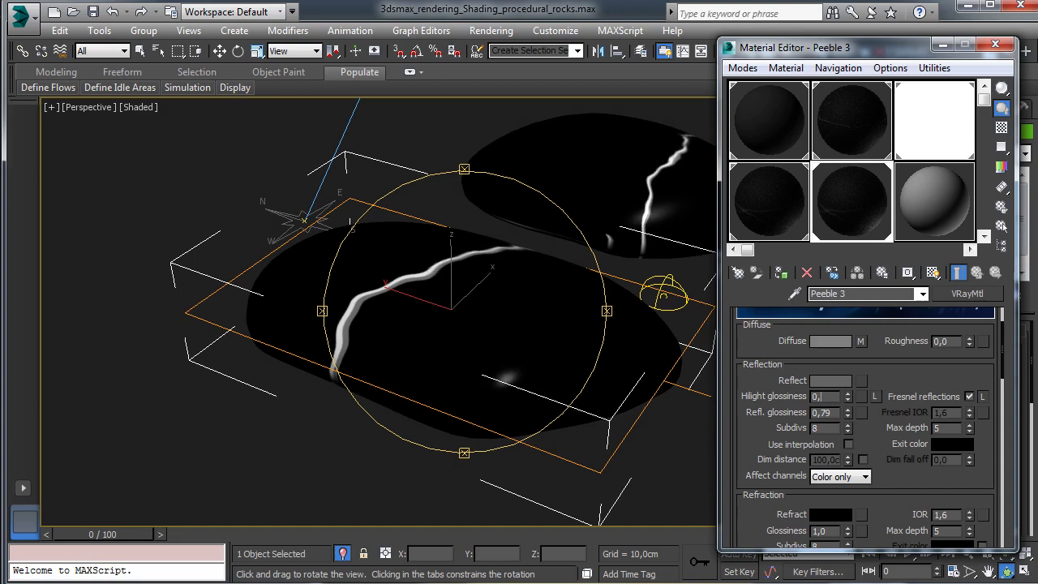
{"action": "type", "text": "7"}
{"action": "key", "text": "Return"}
In Peeble 3's diffuse composite, set the red color of Layer 1's RGB Tint to value 20.
{"action": "left_click", "coordinate": [860, 341]}
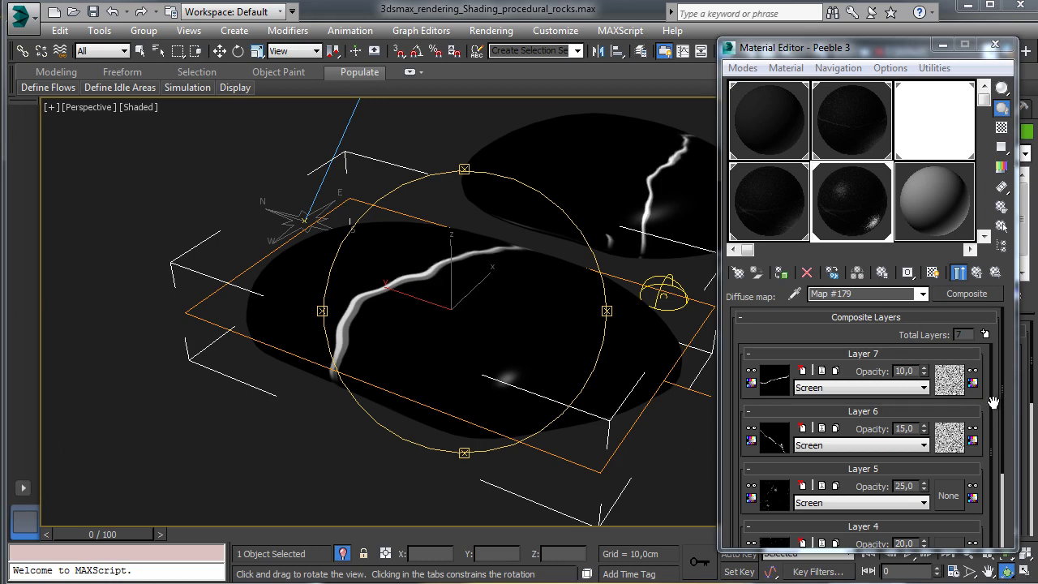
{"action": "left_click_drag", "start_coordinate": [989, 403], "coordinate": [991, 540]}
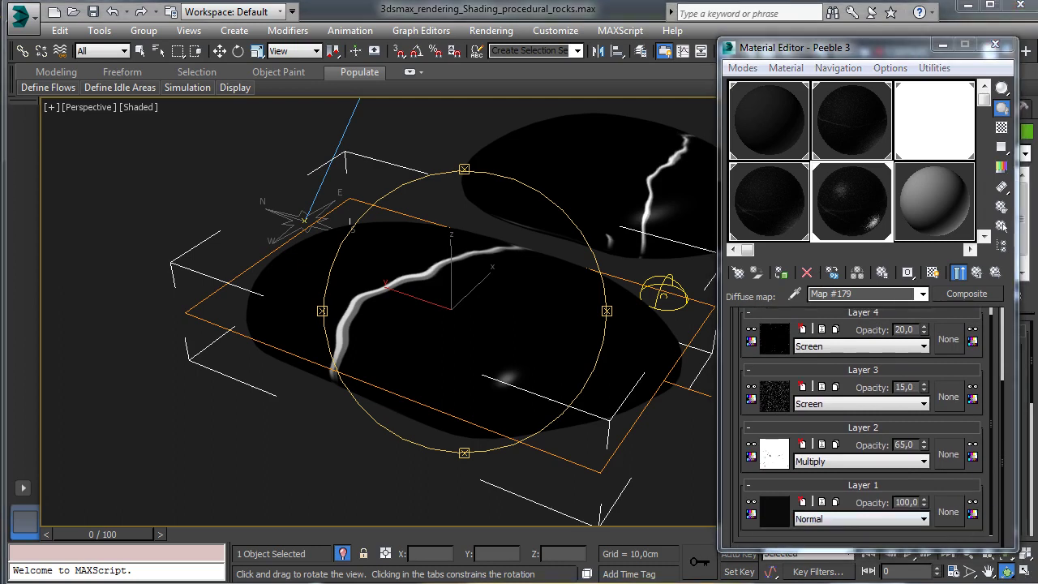
{"action": "left_click", "coordinate": [770, 513]}
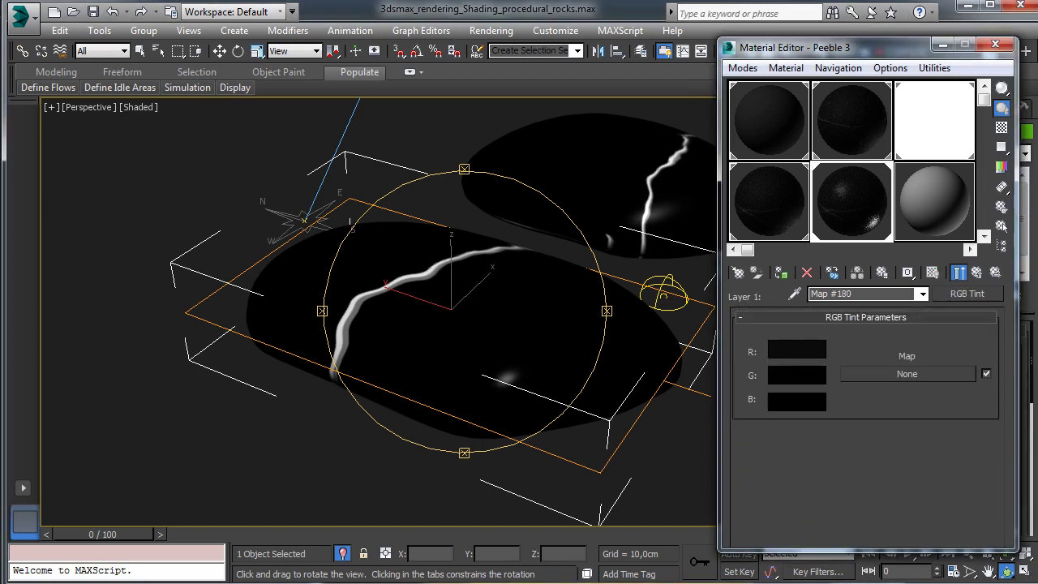
{"action": "left_click", "coordinate": [793, 351]}
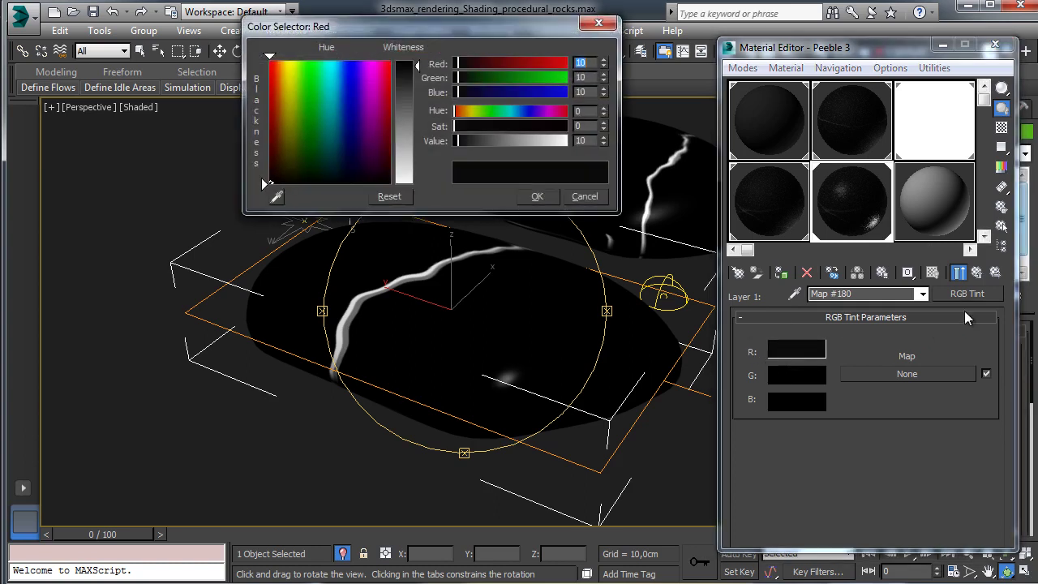
{"action": "double_click", "coordinate": [588, 141]}
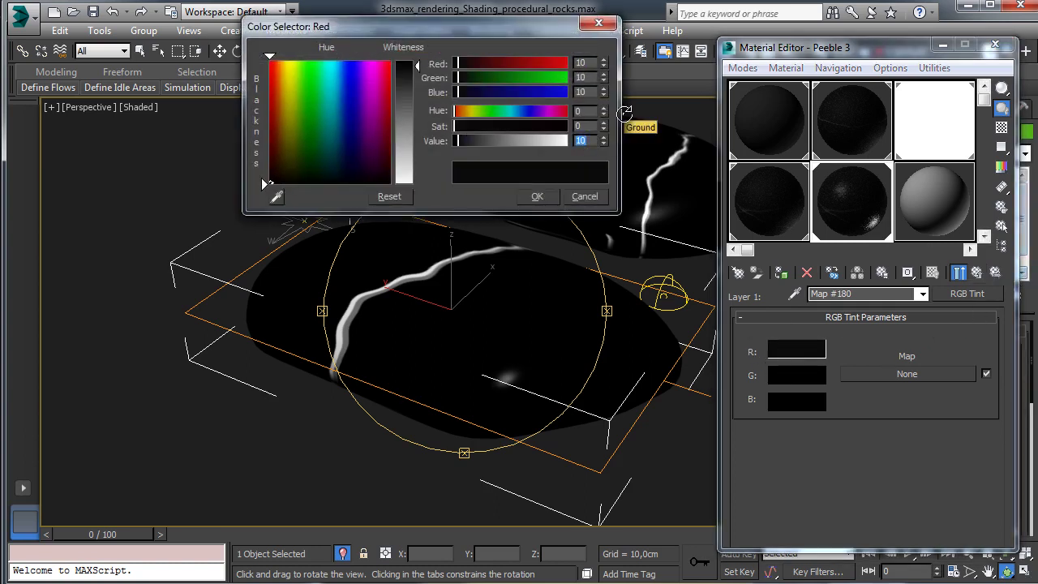
{"action": "type", "text": "20"}
{"action": "key", "text": "Return"}
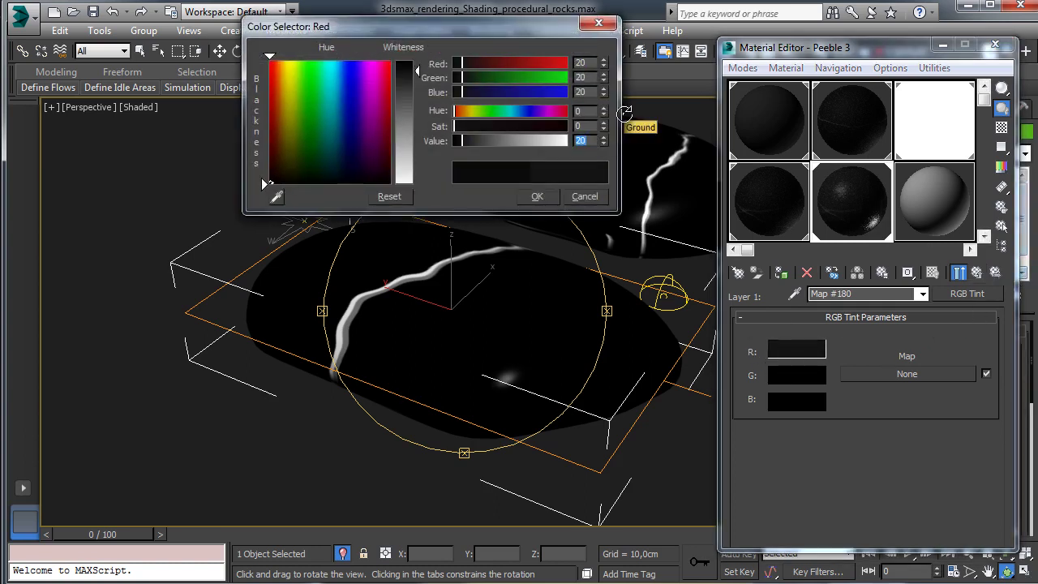
{"action": "left_click", "coordinate": [545, 195]}
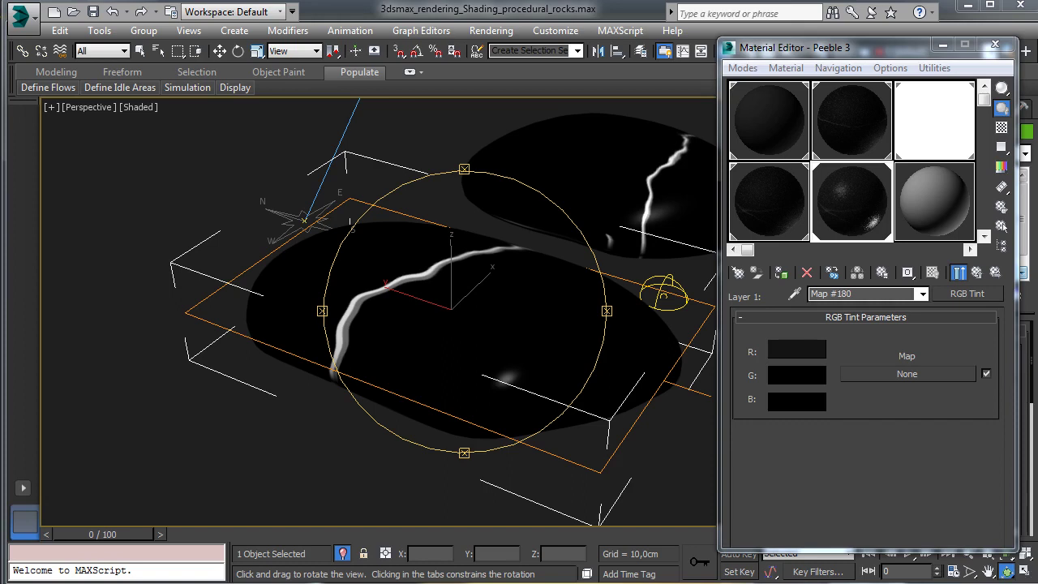
Add an eighth layer to the diffuse composite and reorder it down the stack to sit directly above Layer 1.
{"action": "left_click", "coordinate": [976, 272]}
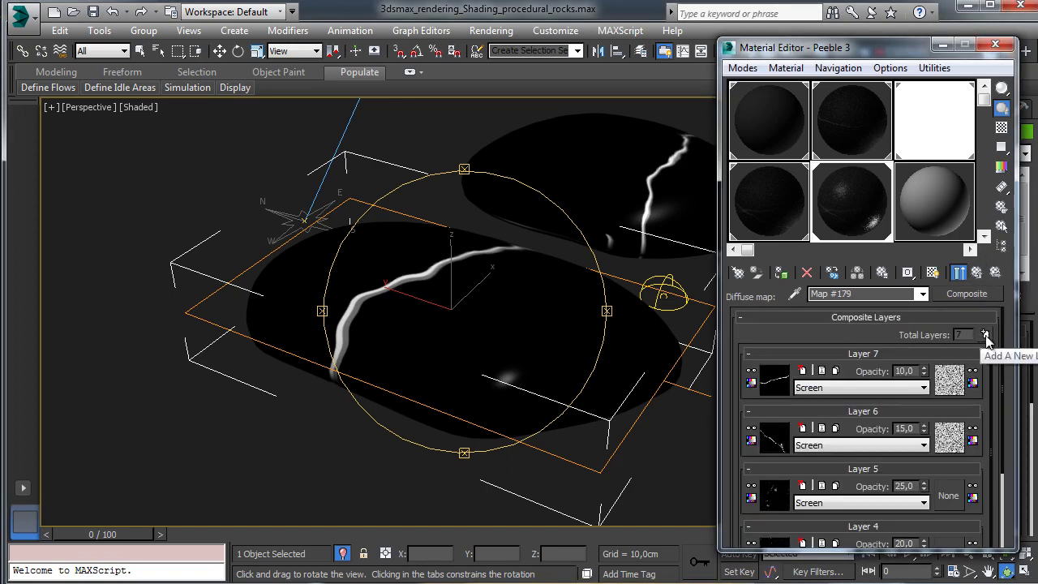
{"action": "left_click", "coordinate": [985, 334]}
{"action": "left_click_drag", "start_coordinate": [873, 357], "coordinate": [869, 458]}
{"action": "scroll", "coordinate": [995, 454], "scroll_direction": "down", "scroll_amount": 2}
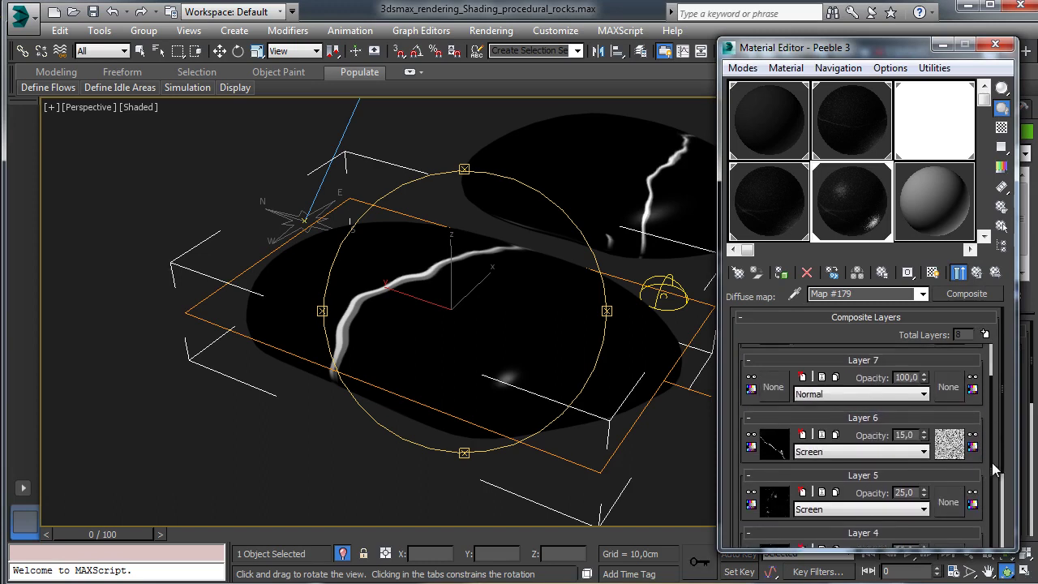
{"action": "left_click_drag", "start_coordinate": [889, 506], "coordinate": [886, 539]}
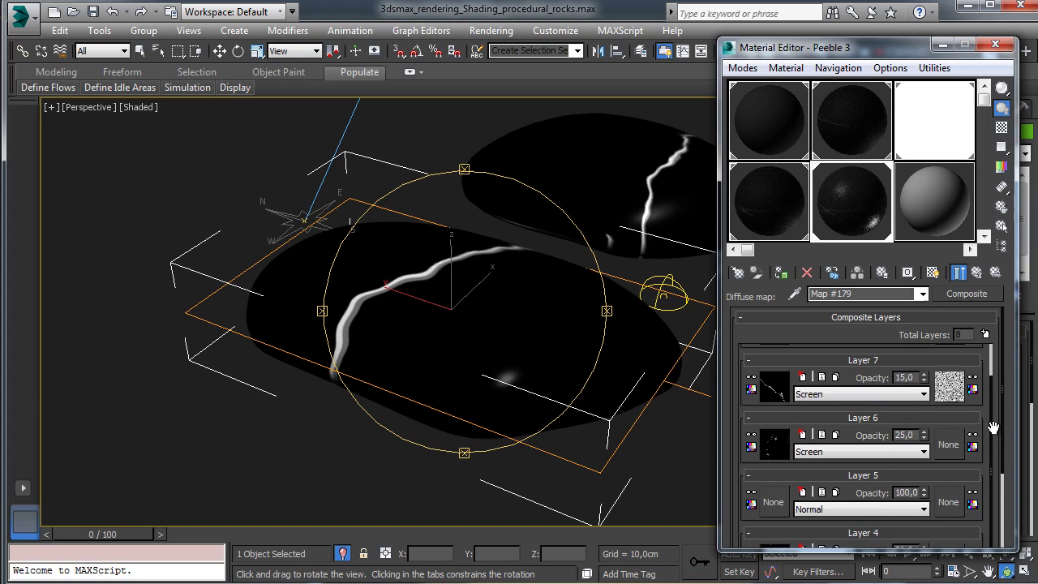
{"action": "left_click_drag", "start_coordinate": [991, 426], "coordinate": [997, 525]}
{"action": "left_click_drag", "start_coordinate": [848, 362], "coordinate": [891, 478]}
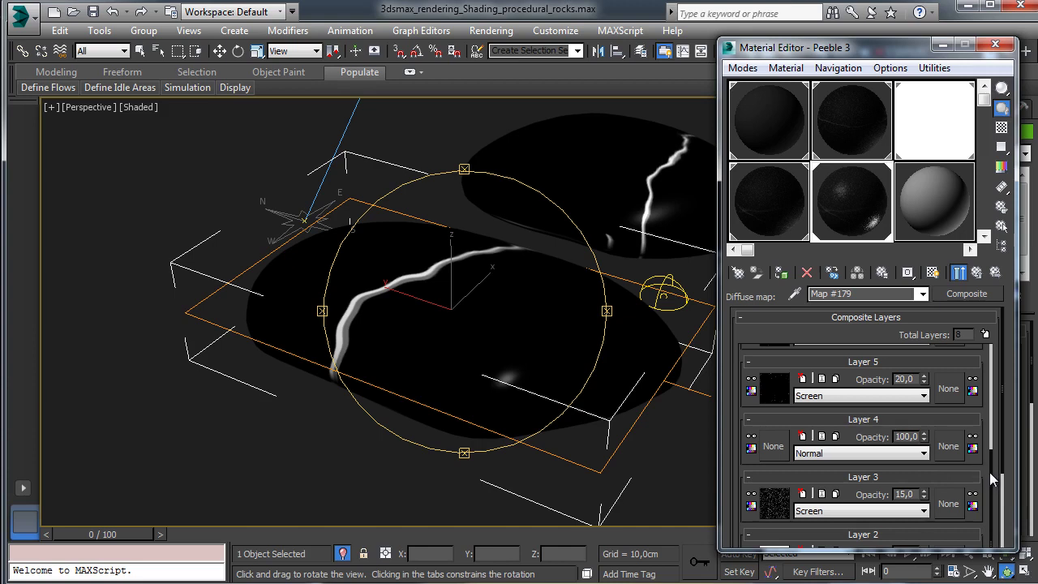
{"action": "scroll", "coordinate": [997, 495], "scroll_direction": "down", "scroll_amount": 3}
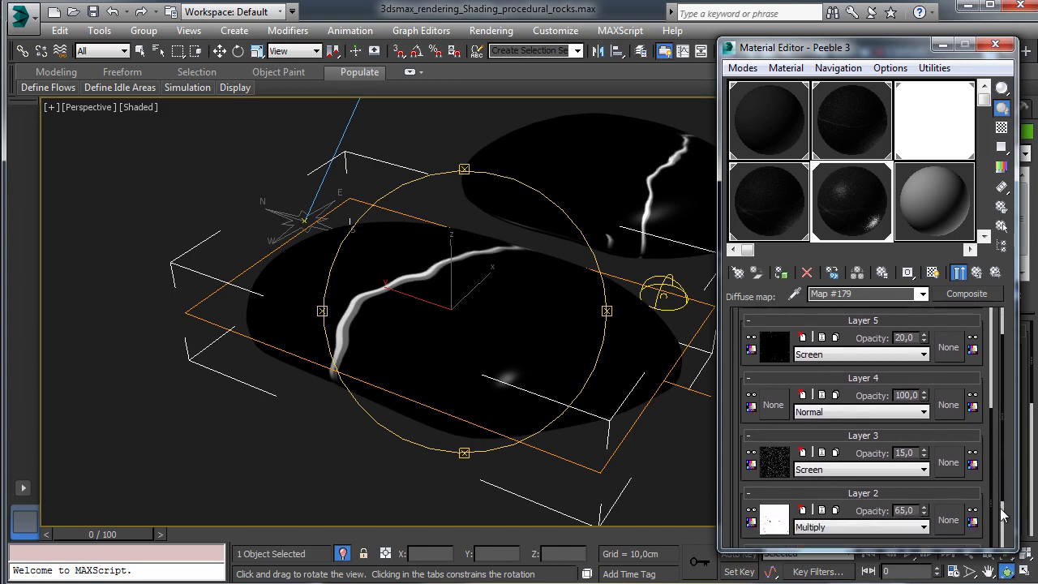
{"action": "left_click_drag", "start_coordinate": [847, 337], "coordinate": [972, 476]}
Assign a Cellular map to the empty Layer 2 and make its cells fractal with 8 iterations.
{"action": "left_click", "coordinate": [769, 478]}
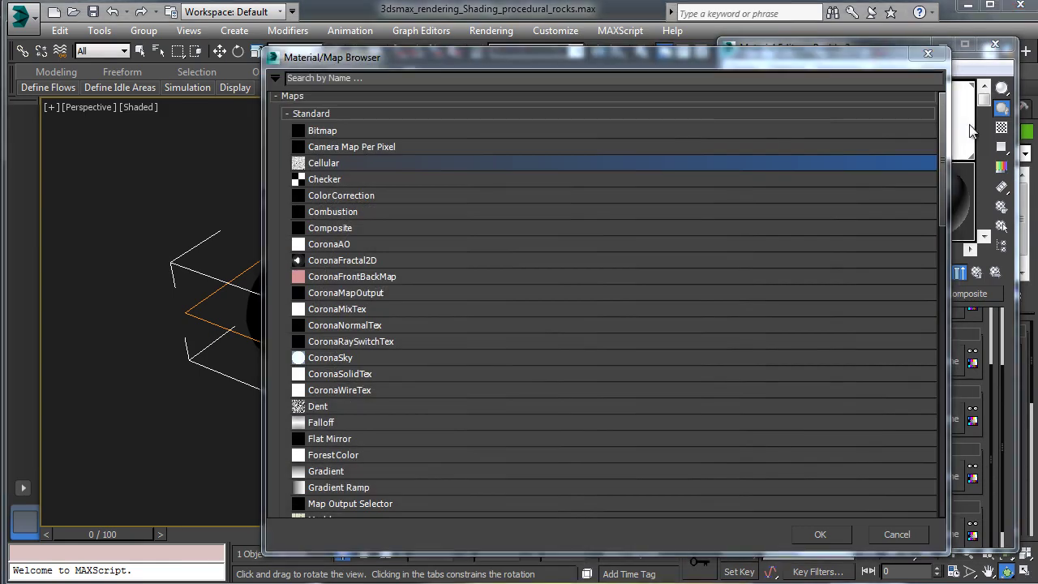
{"action": "left_click", "coordinate": [829, 533]}
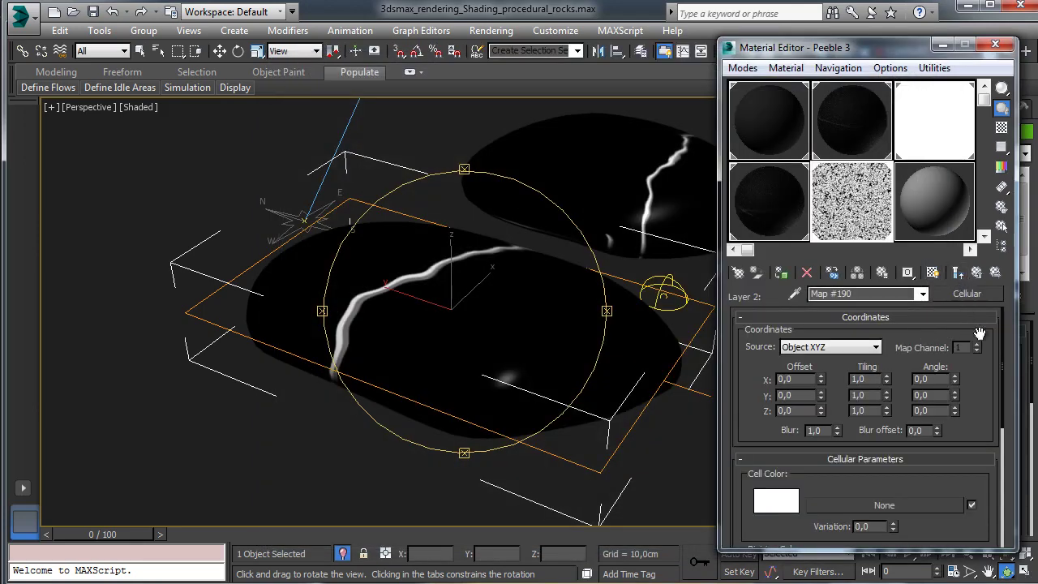
{"action": "left_click_drag", "start_coordinate": [971, 423], "coordinate": [976, 275]}
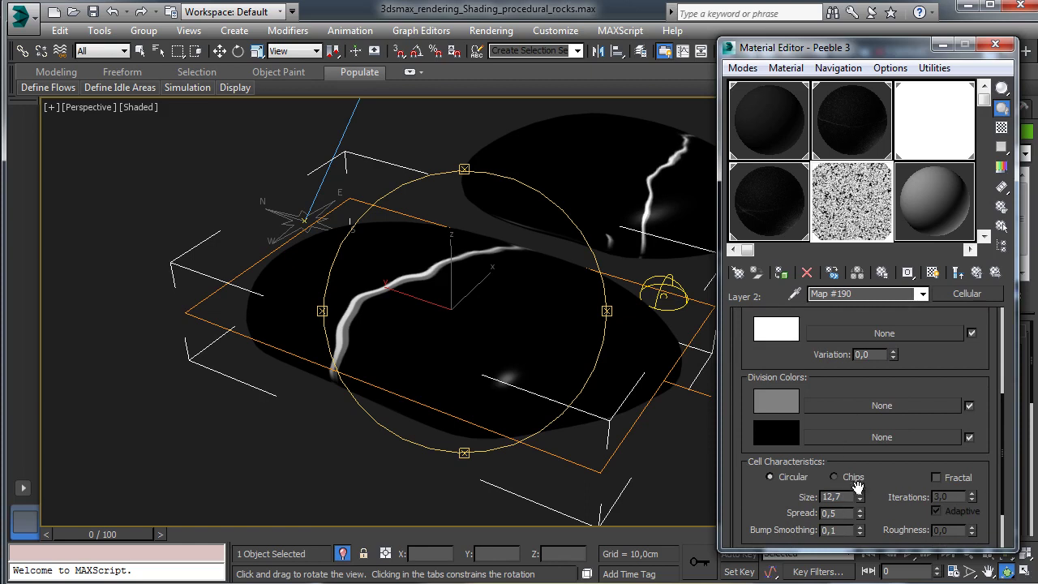
{"action": "left_click", "coordinate": [954, 479]}
{"action": "double_click", "coordinate": [940, 497]}
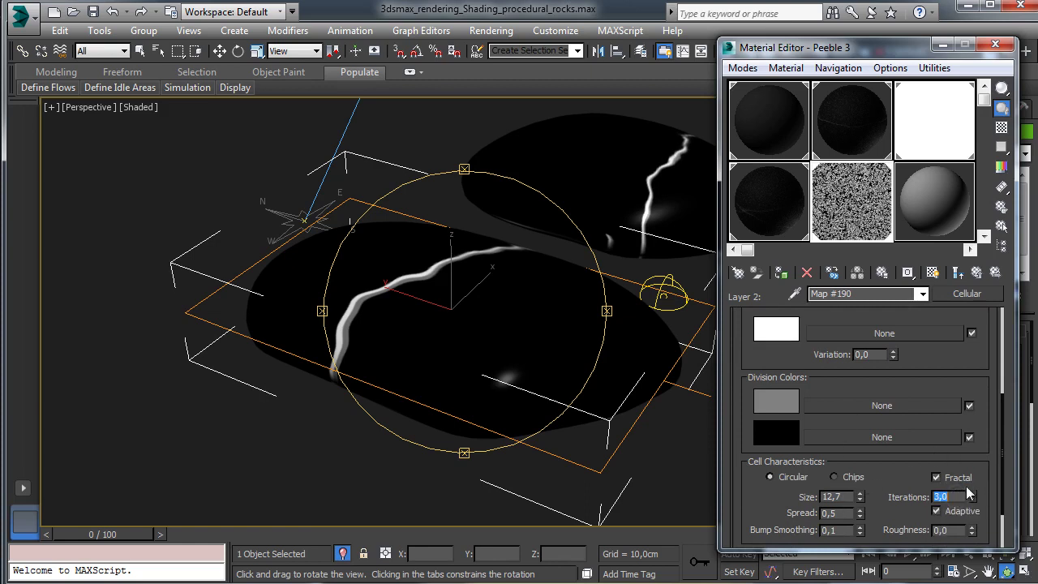
{"action": "type", "text": "8"}
{"action": "key", "text": "Return"}
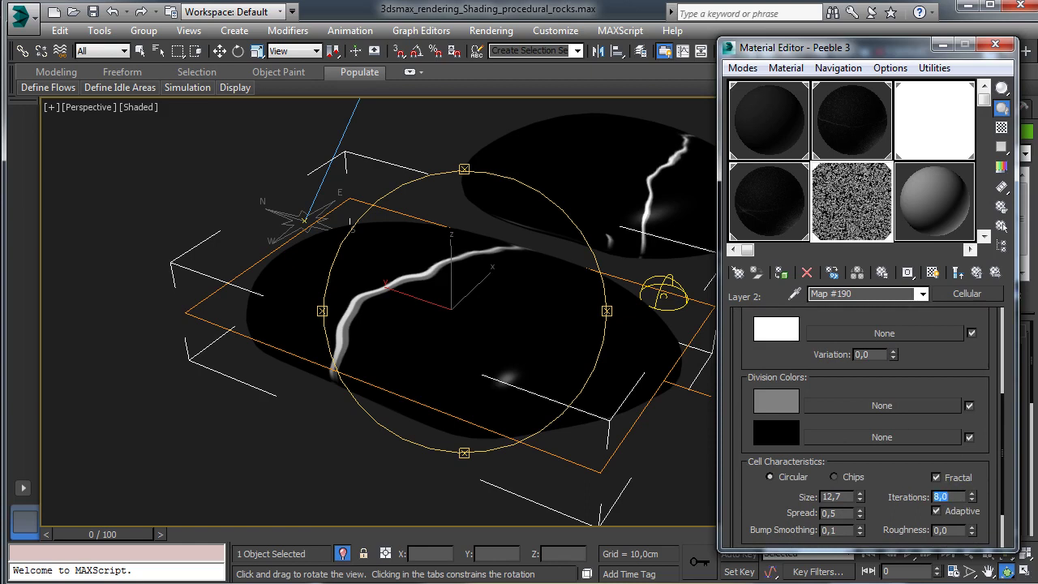
Set the spread of Layer 2's Cellular map to 1.5.
{"action": "double_click", "coordinate": [839, 512]}
{"action": "type", "text": "1,5"}
{"action": "key", "text": "Return"}
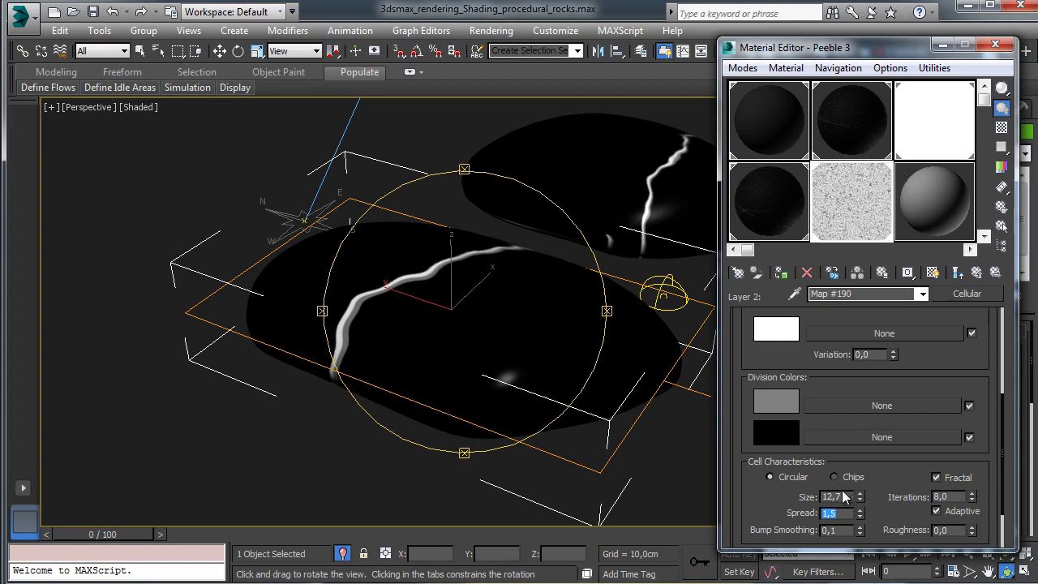
Raise the spread of Layer 2's Cellular map slightly to 1.52.
{"action": "double_click", "coordinate": [848, 208]}
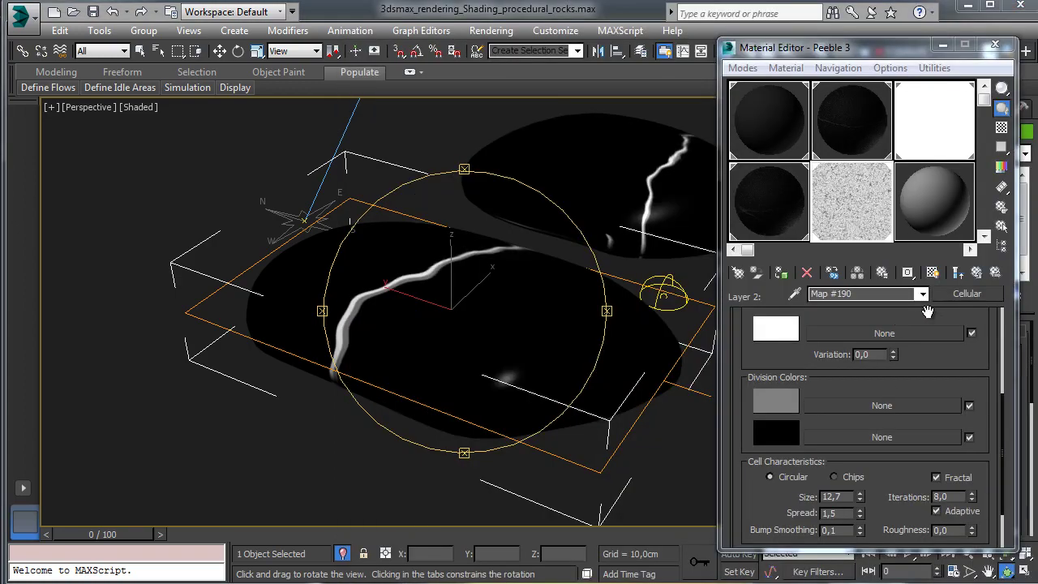
{"action": "scroll", "coordinate": [896, 483], "scroll_direction": "down", "scroll_amount": 2}
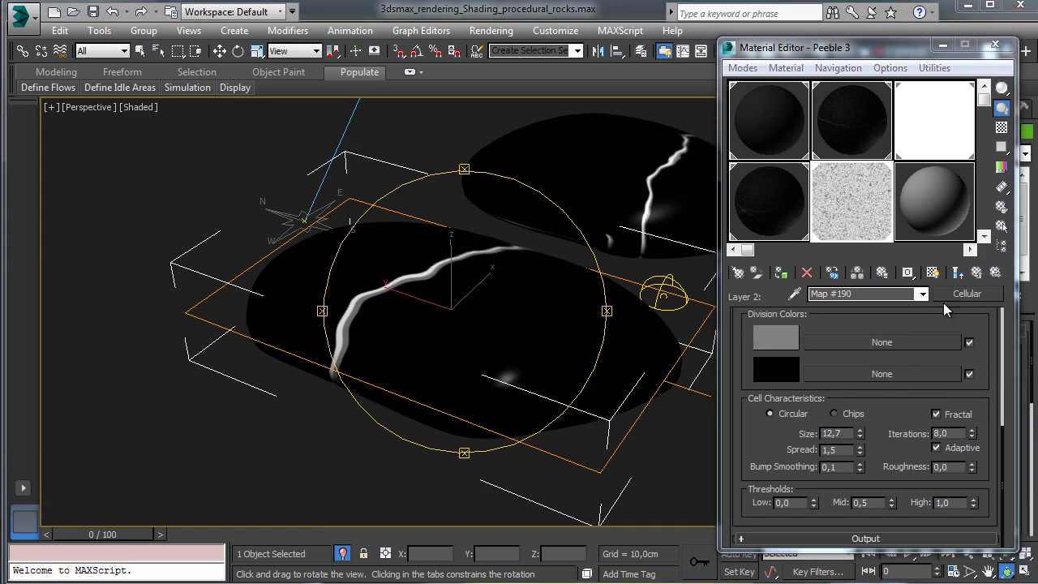
{"action": "left_click_drag", "start_coordinate": [940, 312], "coordinate": [940, 339]}
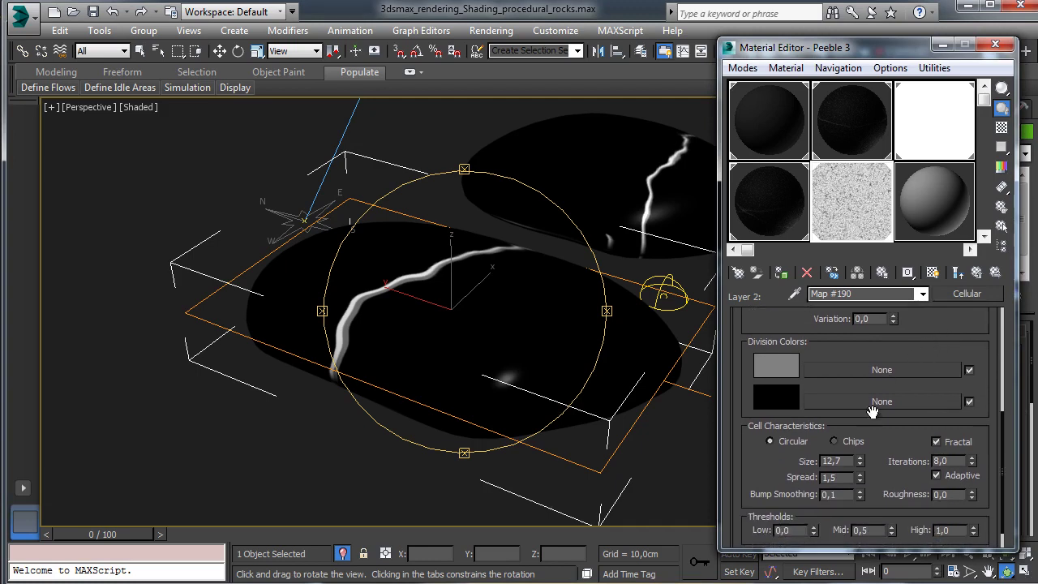
{"action": "left_click", "coordinate": [848, 474]}
{"action": "key", "text": "Return"}
{"action": "key", "text": "shift+q"}
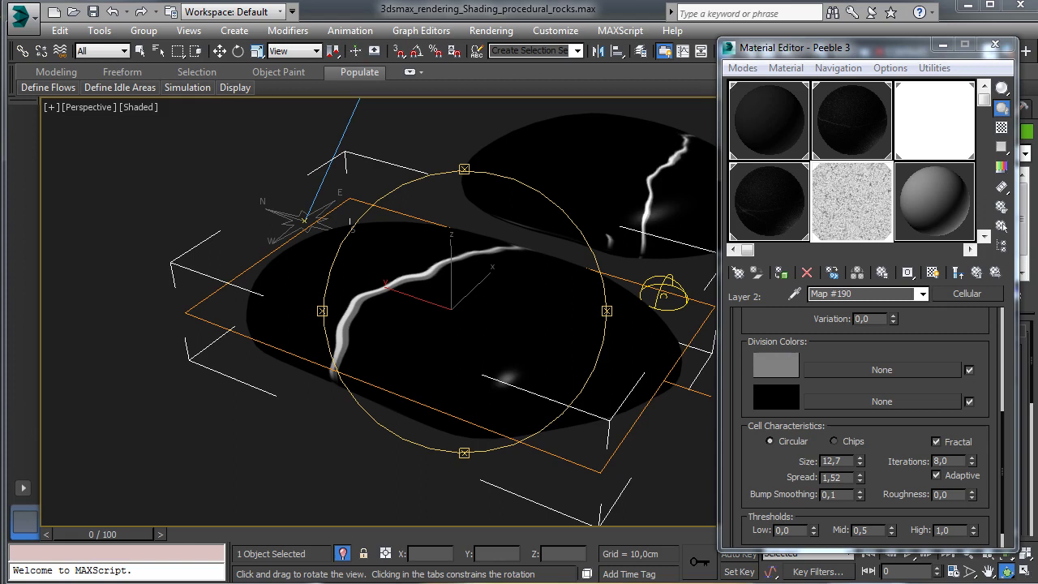
Invert the output of Layer 2's Cellular map and return to the diffuse composite.
{"action": "scroll", "coordinate": [900, 428], "scroll_direction": "down", "scroll_amount": 3}
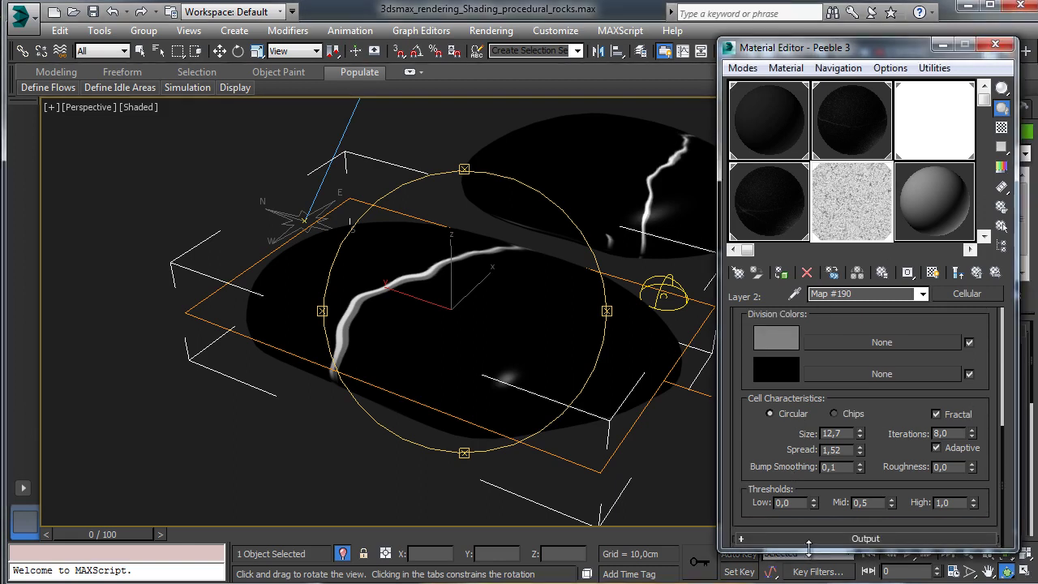
{"action": "scroll", "coordinate": [804, 533], "scroll_direction": "down", "scroll_amount": 5}
{"action": "left_click", "coordinate": [768, 336]}
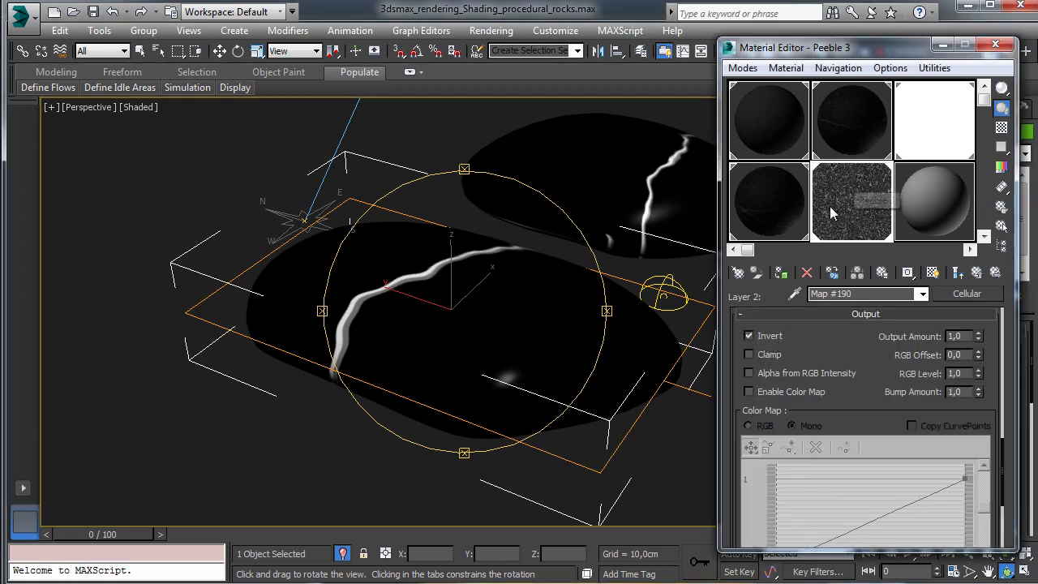
{"action": "left_click", "coordinate": [976, 273]}
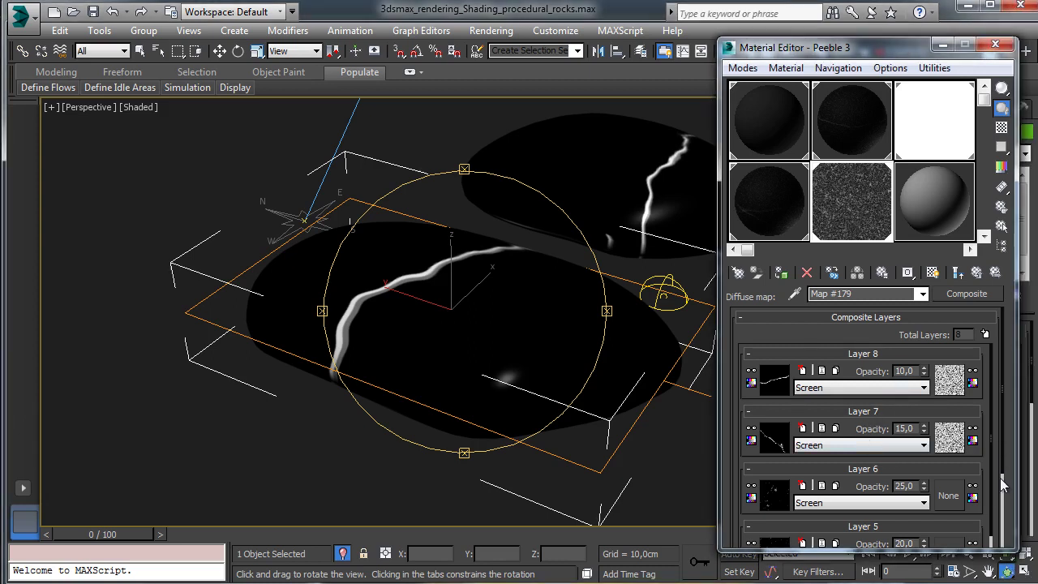
Set Layer 2 of the diffuse composite to Screen blending with an opacity of 15.
{"action": "scroll", "coordinate": [999, 486], "scroll_direction": "down", "scroll_amount": 3}
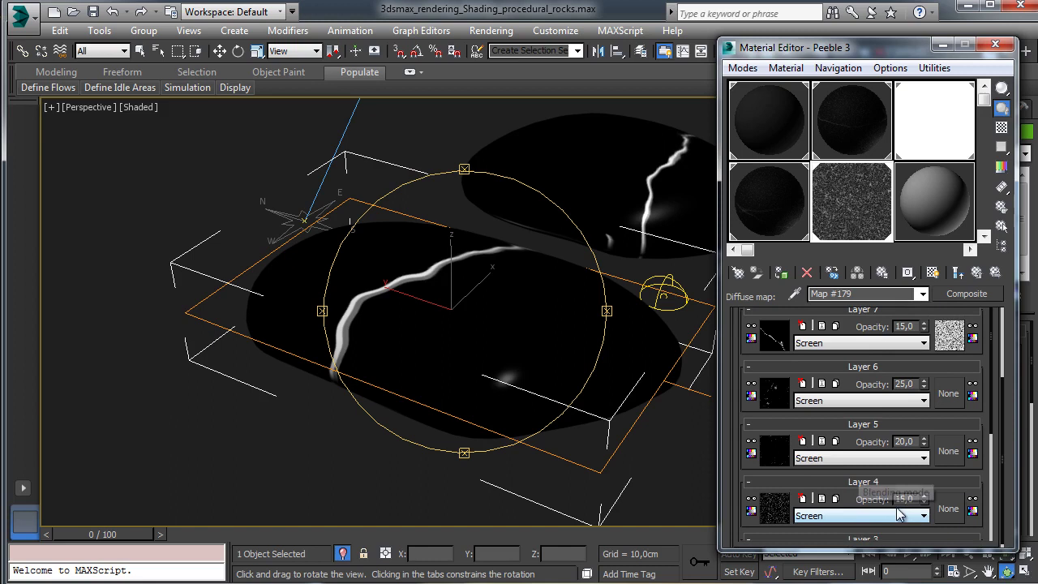
{"action": "left_click_drag", "start_coordinate": [1004, 492], "coordinate": [1005, 539]}
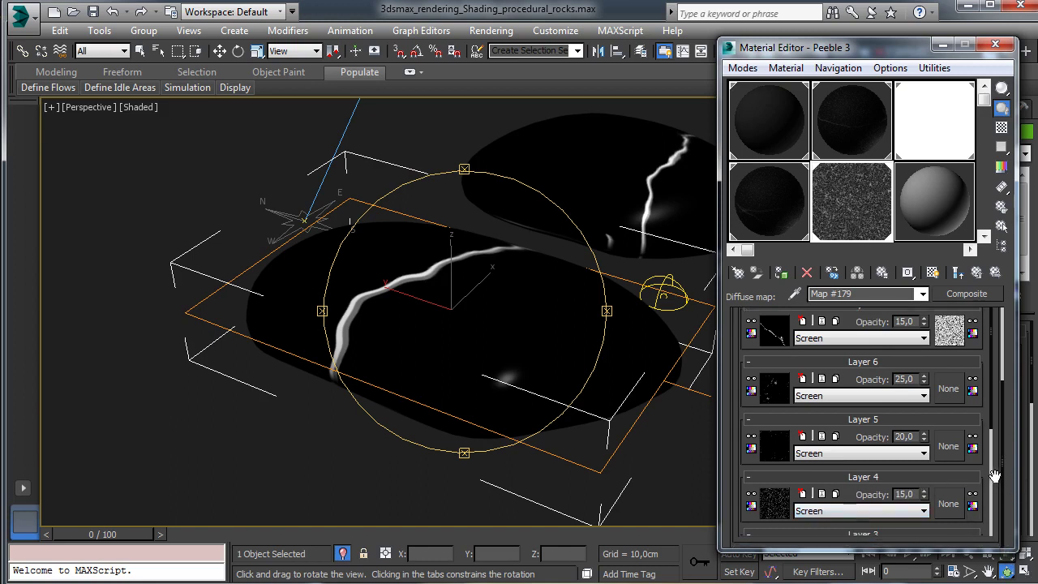
{"action": "scroll", "coordinate": [990, 472], "scroll_direction": "down", "scroll_amount": 3}
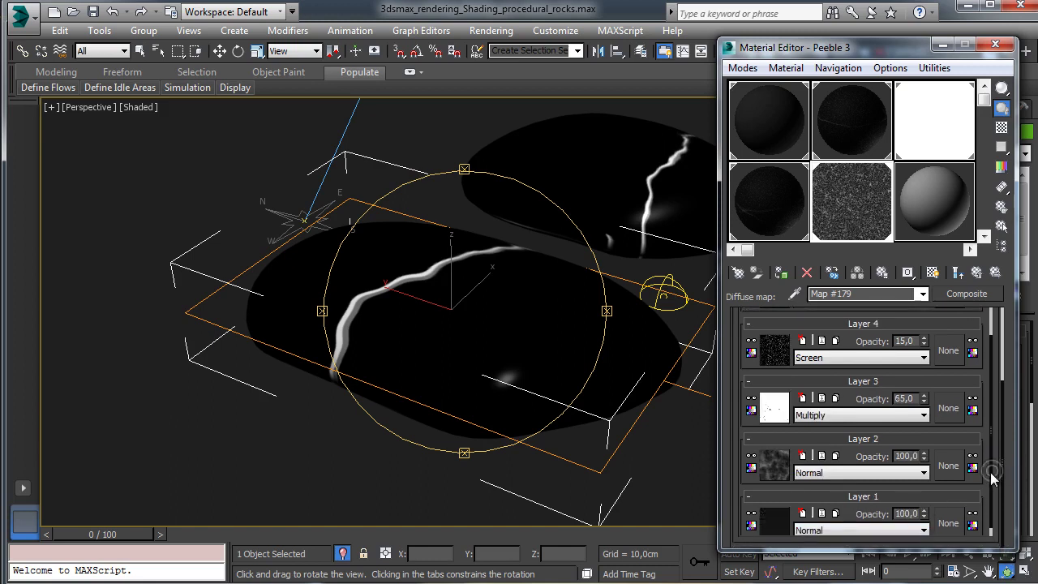
{"action": "left_click", "coordinate": [840, 504]}
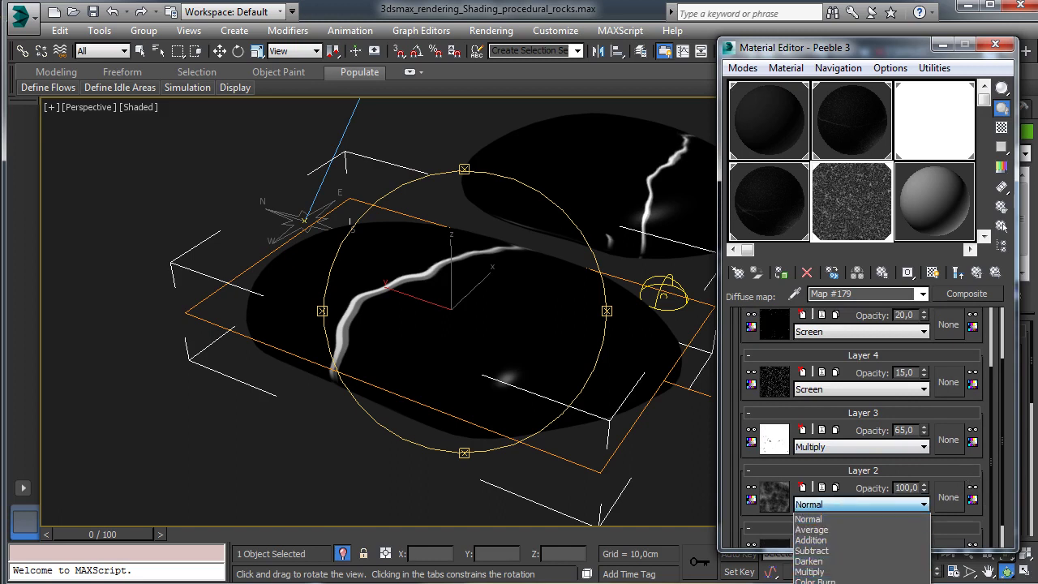
{"action": "left_click", "coordinate": [819, 582]}
{"action": "double_click", "coordinate": [912, 489]}
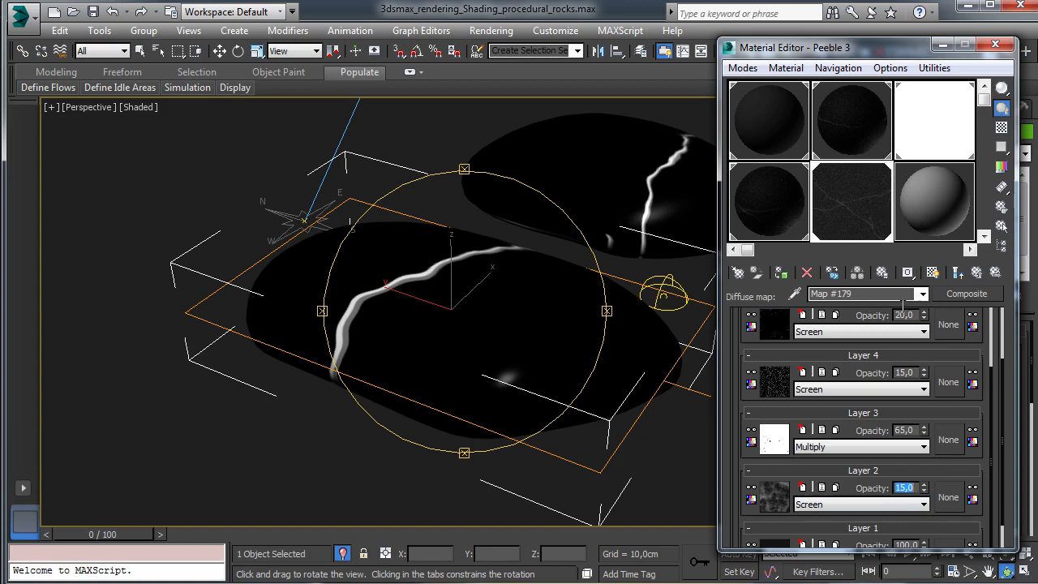
Increase the W angle of Layer 7's Gradient Ramp so its vein runs more steeply, and return to the composite.
{"action": "scroll", "coordinate": [992, 324], "scroll_direction": "up", "scroll_amount": 3}
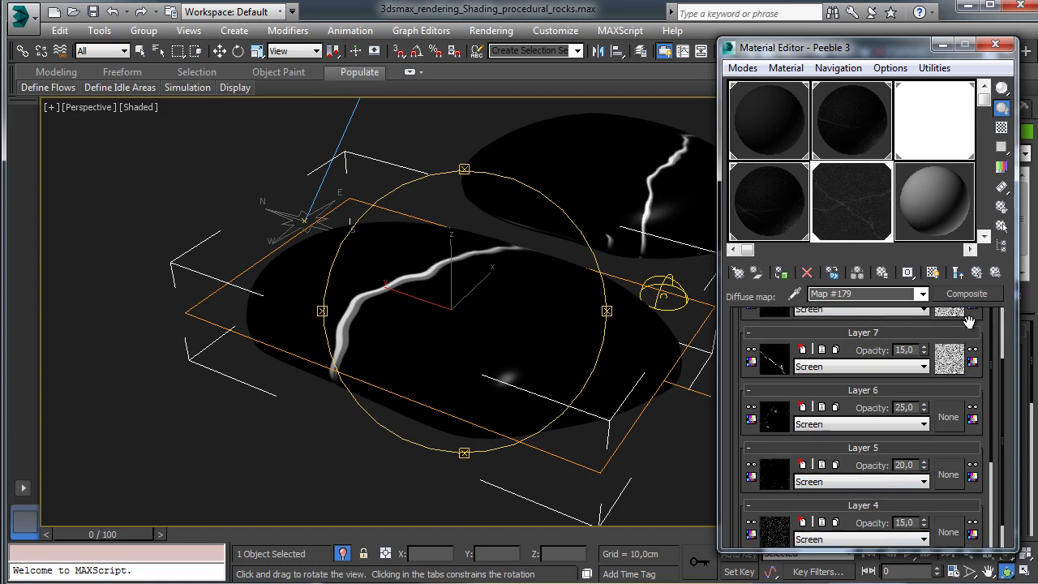
{"action": "left_click", "coordinate": [772, 357]}
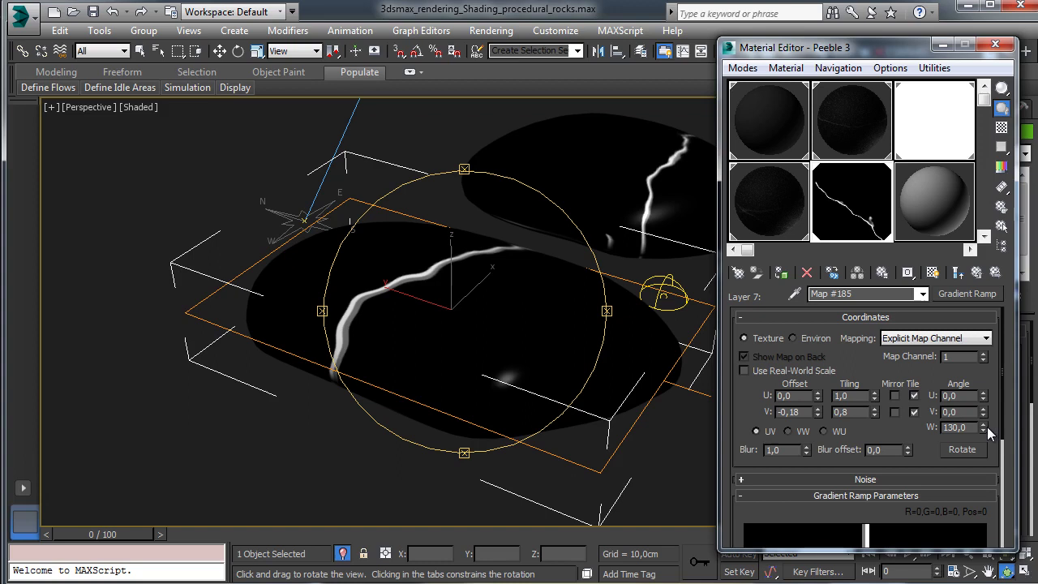
{"action": "left_click_drag", "start_coordinate": [983, 425], "coordinate": [980, 399]}
{"action": "left_click", "coordinate": [975, 275]}
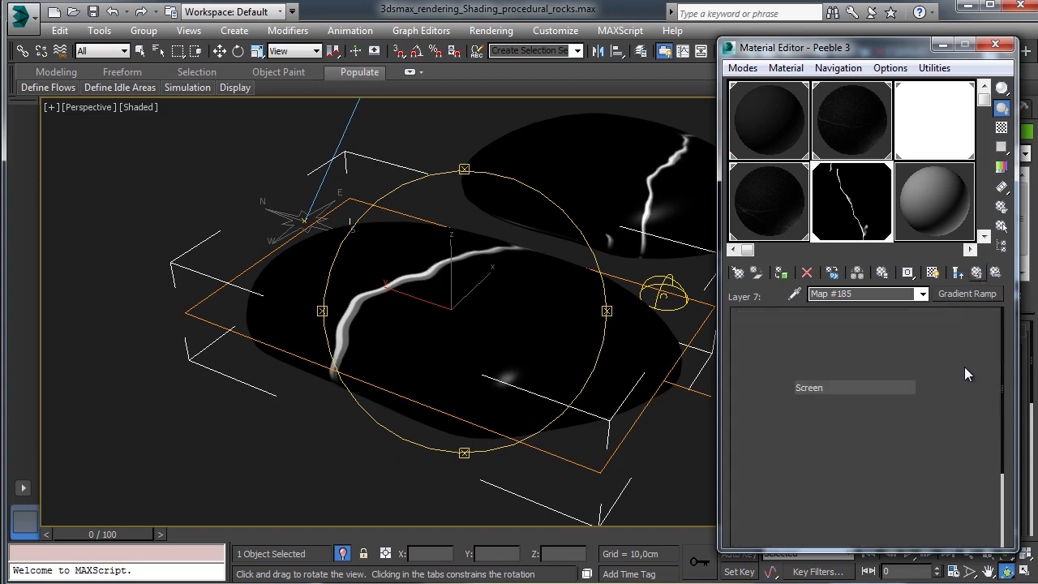
Set the W angle of Layer 8's Gradient Ramp to 144 and return to the composite.
{"action": "left_click", "coordinate": [779, 381]}
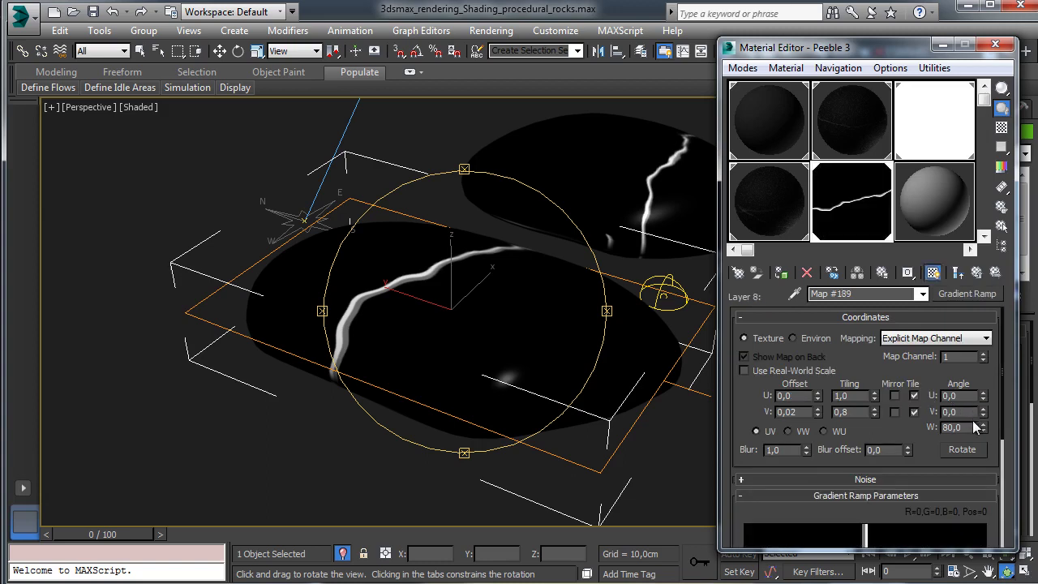
{"action": "left_click_drag", "start_coordinate": [981, 424], "coordinate": [981, 373]}
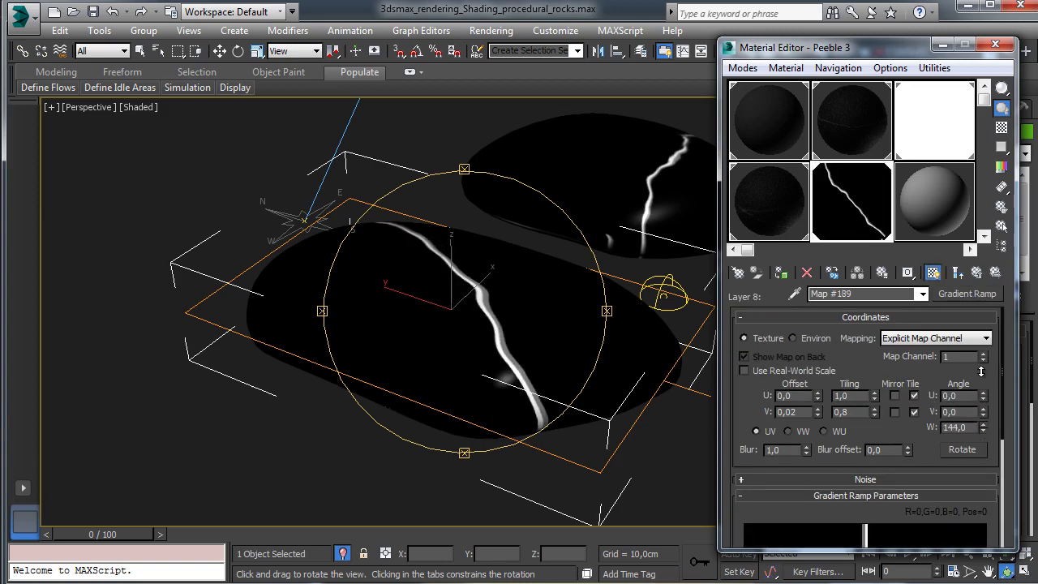
{"action": "left_click", "coordinate": [977, 276]}
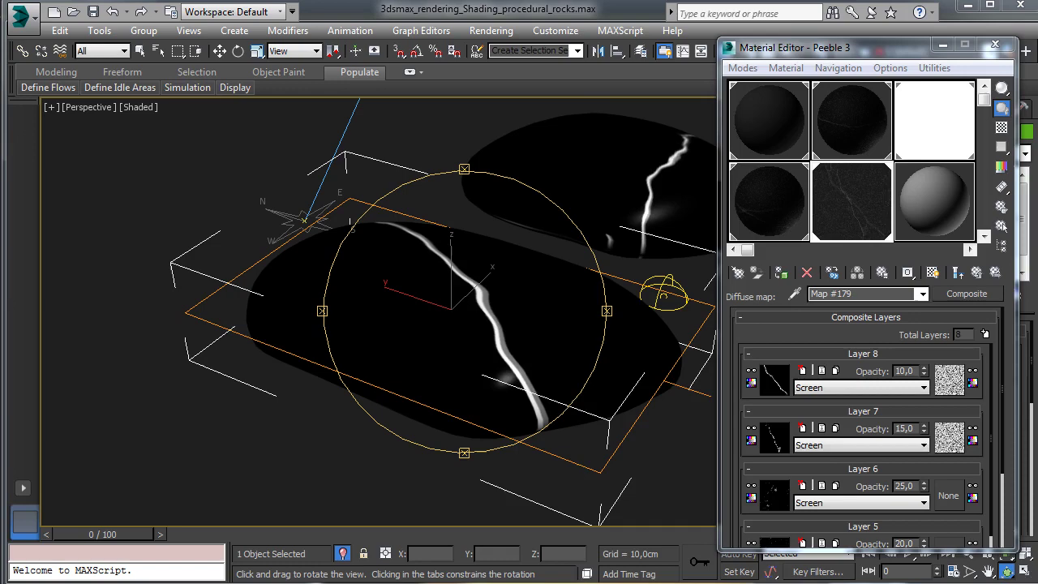
Render a region around the front pebble in the V-Ray frame buffer to check the Peeble 3 material, then minimize the render.
{"action": "left_click", "coordinate": [615, 582]}
{"action": "left_click_drag", "start_coordinate": [477, 171], "coordinate": [930, 456]}
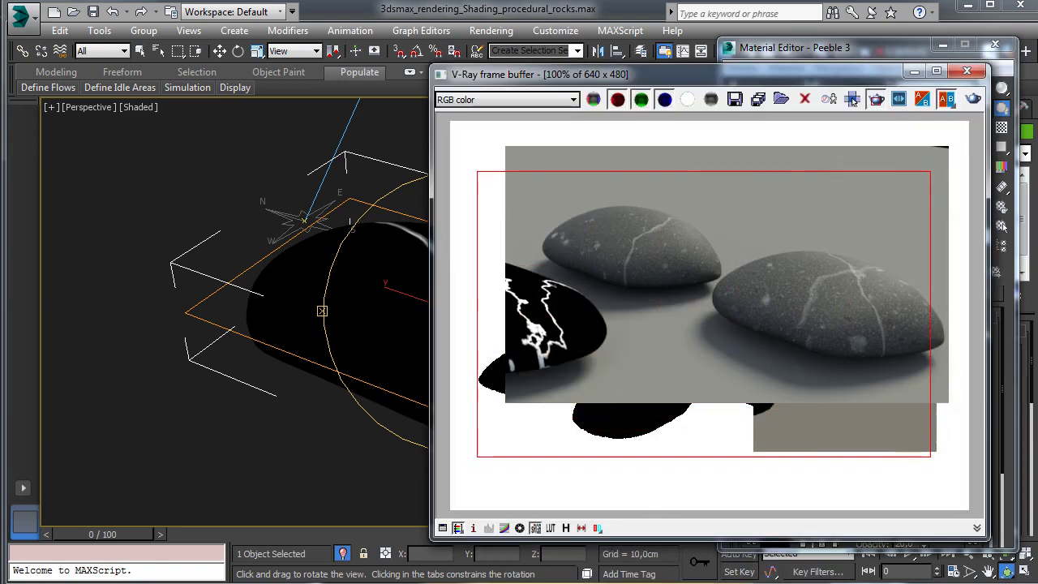
{"action": "left_click", "coordinate": [972, 99]}
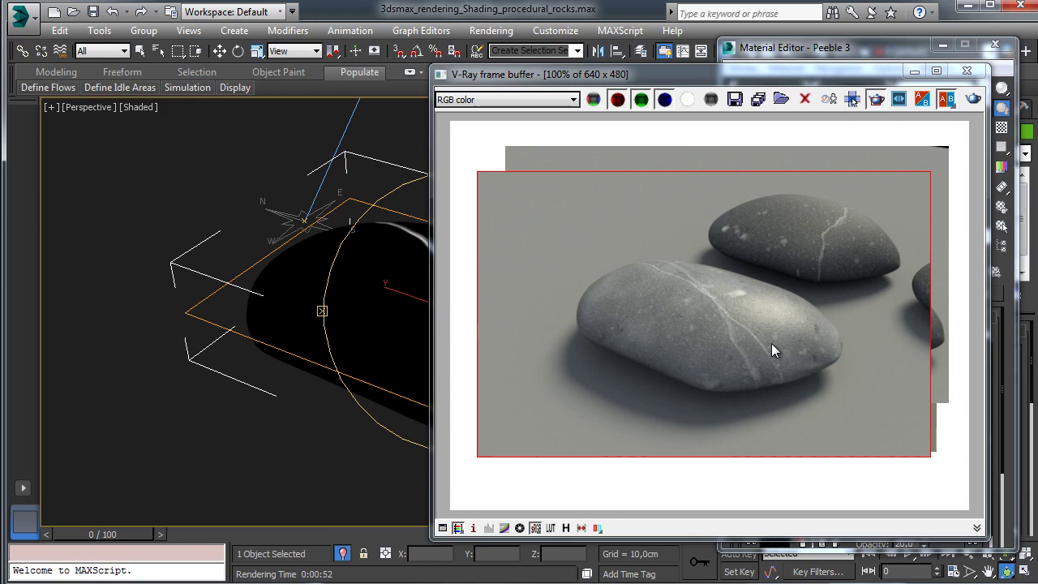
{"action": "left_click", "coordinate": [914, 71]}
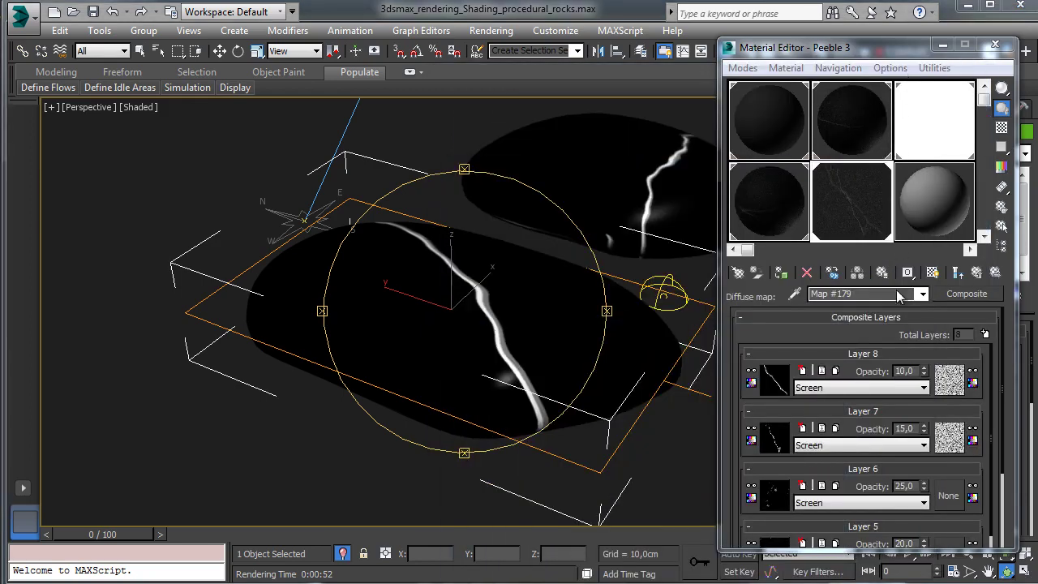
Set Peeble 3's bump amount to 7.
{"action": "left_click", "coordinate": [956, 273]}
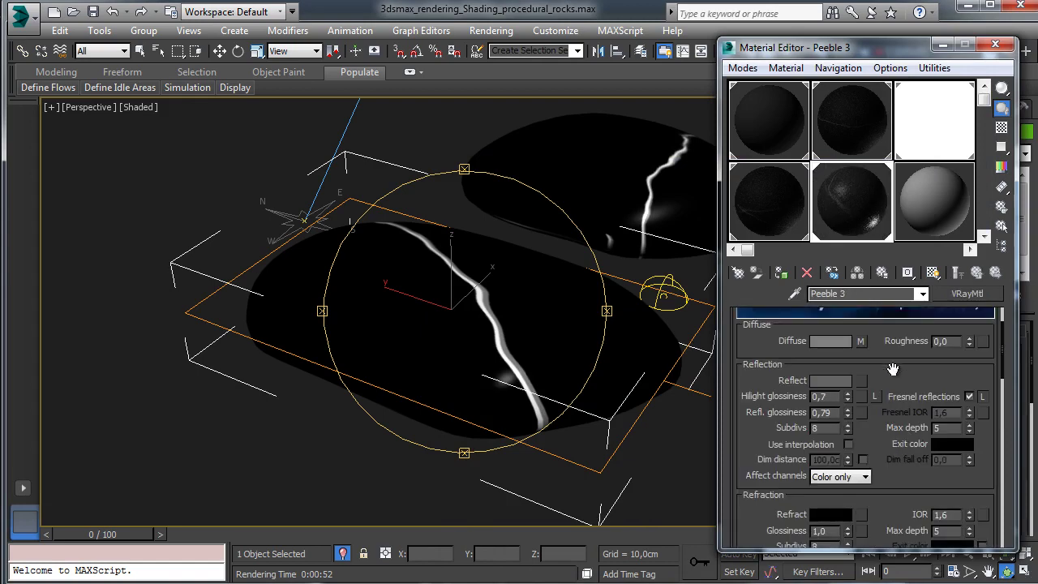
{"action": "scroll", "coordinate": [946, 445], "scroll_direction": "down", "scroll_amount": 10}
{"action": "scroll", "coordinate": [881, 367], "scroll_direction": "down", "scroll_amount": 10}
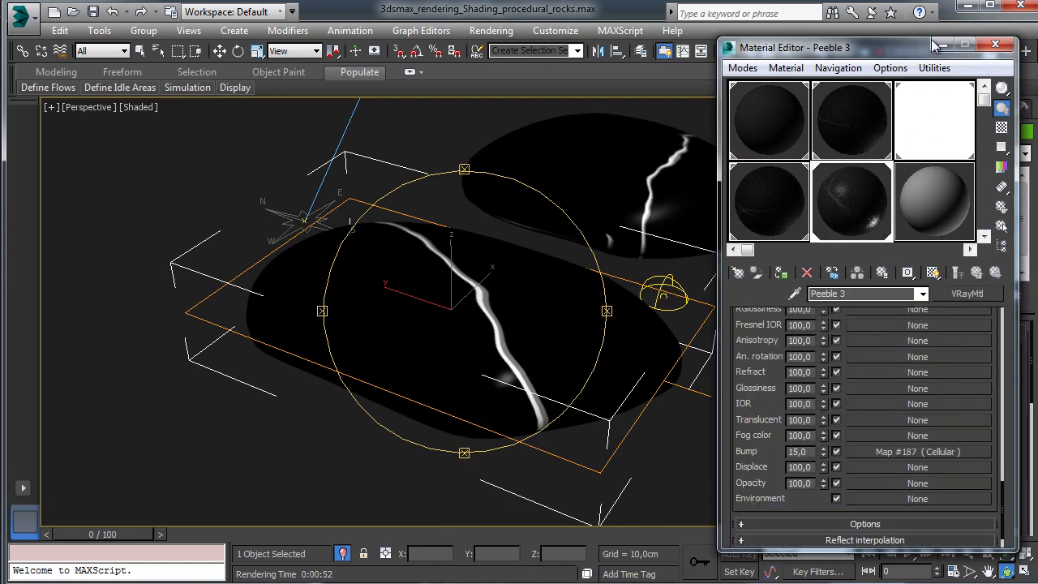
{"action": "type", "text": "7"}
{"action": "key", "text": "Return"}
Close the material editor, save the scene and end isolation to bring back all the rocks.
{"action": "left_click", "coordinate": [994, 44]}
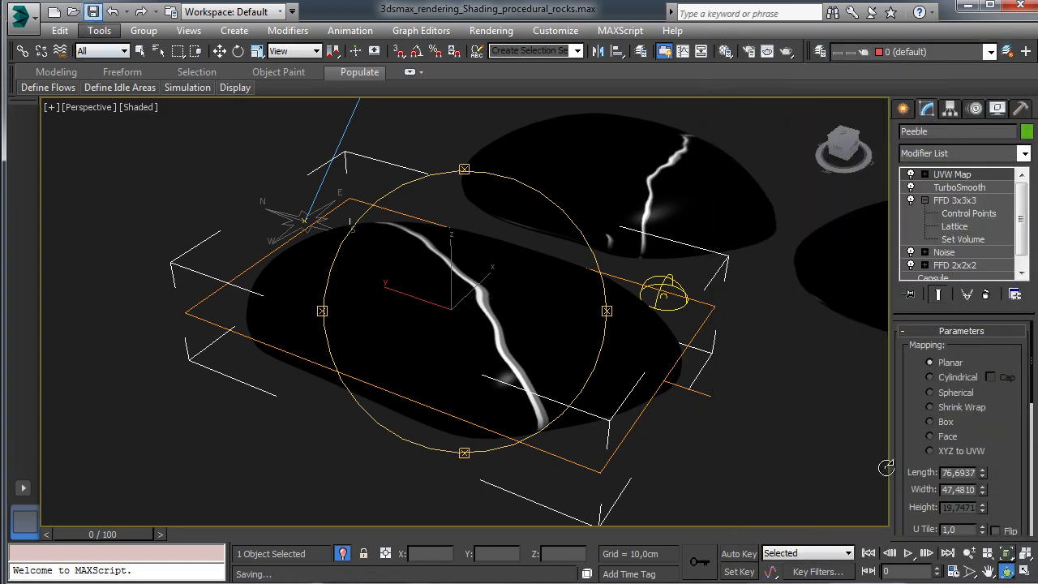
{"action": "left_click", "coordinate": [345, 554]}
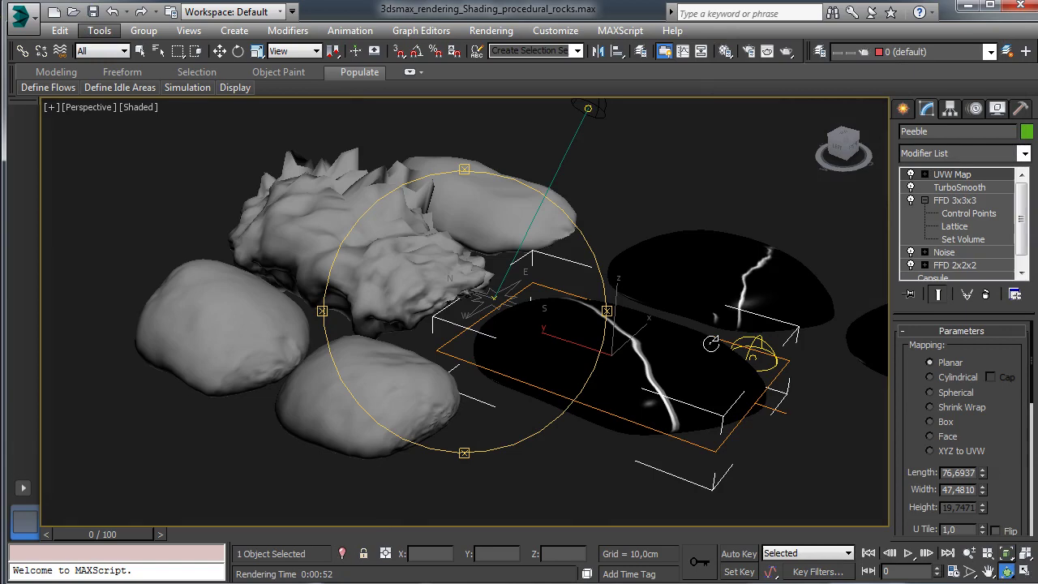
{"action": "left_click", "coordinate": [987, 570]}
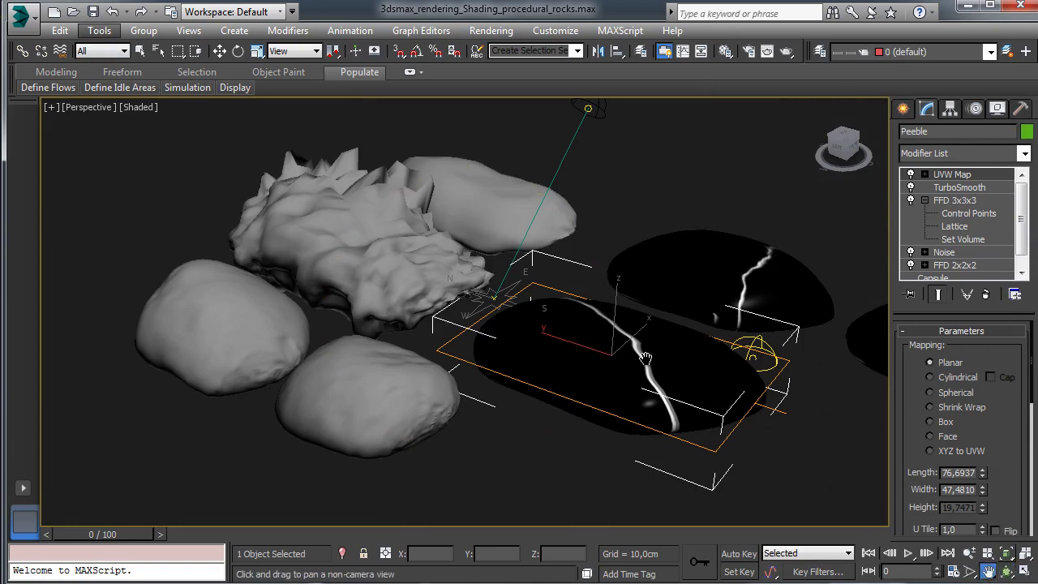
{"action": "left_click_drag", "start_coordinate": [645, 360], "coordinate": [526, 343]}
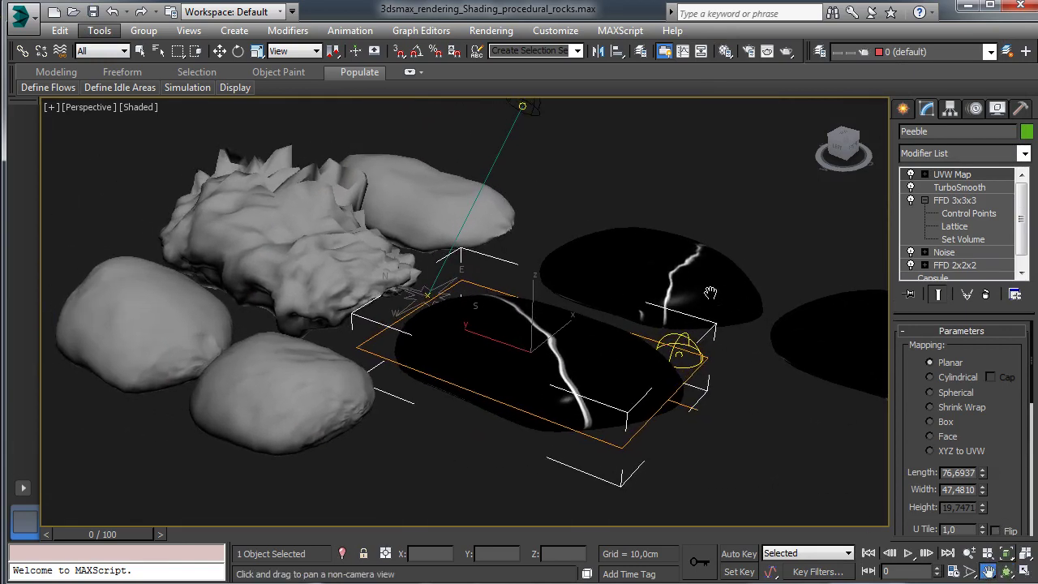
Isolate the Rock_01 object together with the ground plane.
{"action": "left_click", "coordinate": [141, 50]}
{"action": "left_click", "coordinate": [403, 198]}
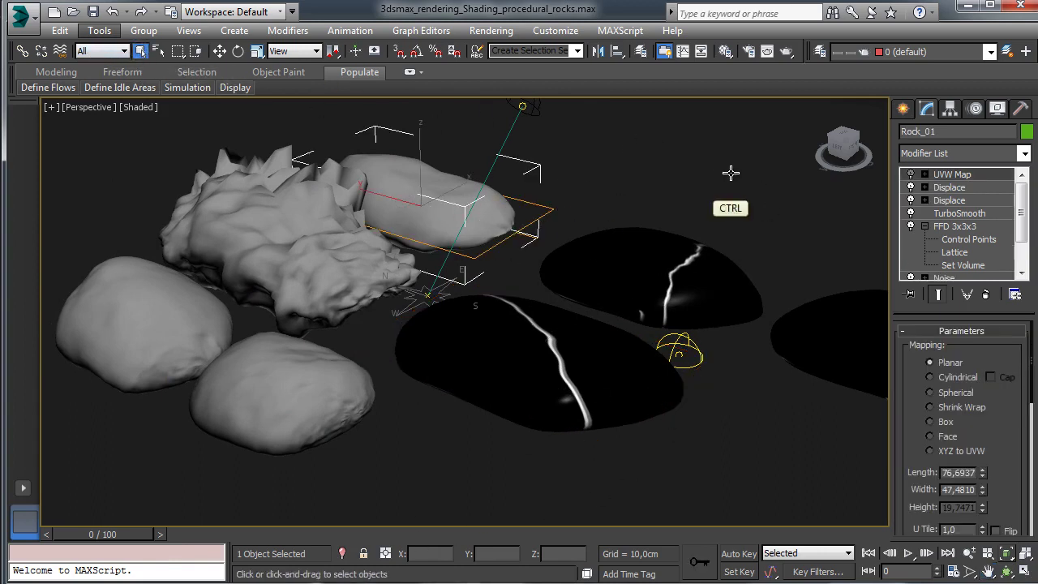
{"action": "left_click", "coordinate": [744, 236], "text": "ctrl"}
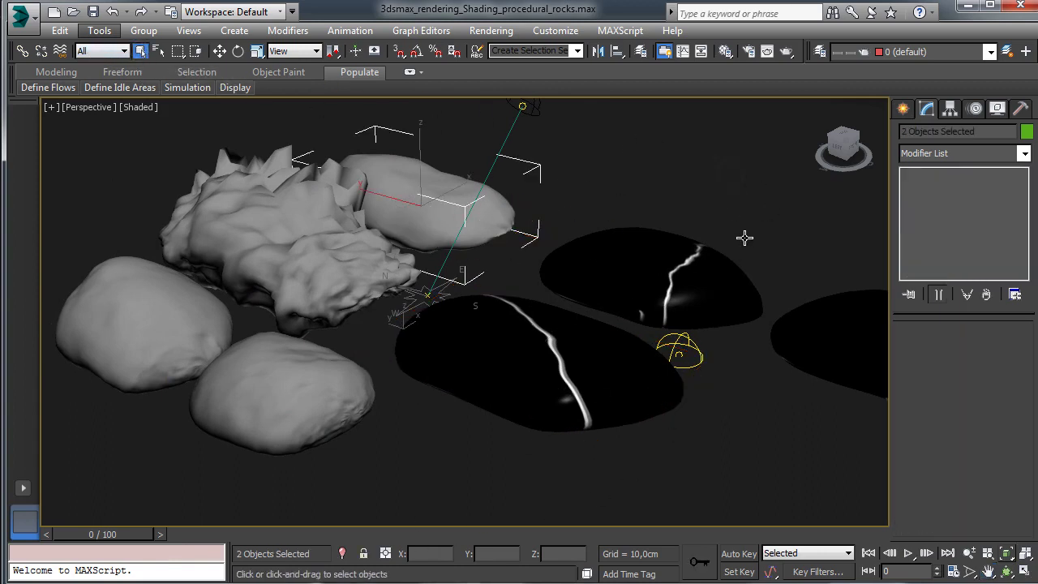
{"action": "left_click", "coordinate": [341, 553]}
Select only Rock_01, frame it in the perspective view and save the scene.
{"action": "left_click", "coordinate": [470, 290]}
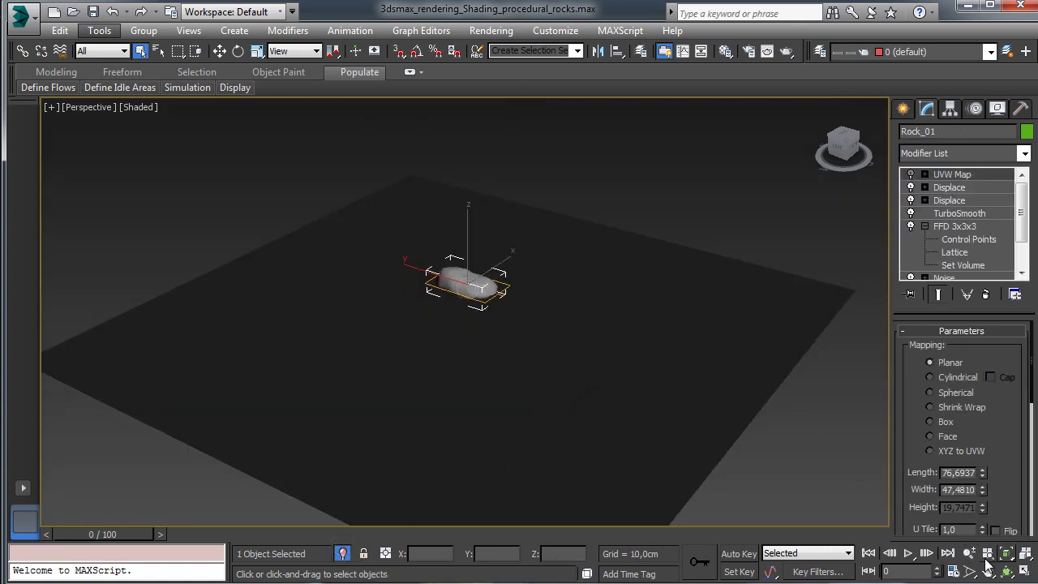
{"action": "key", "text": "z"}
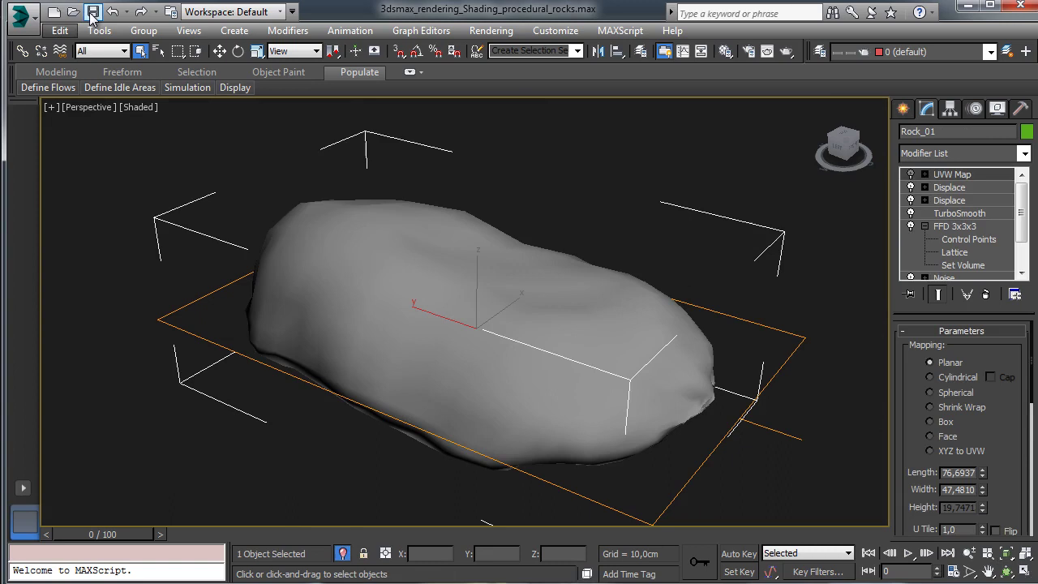
{"action": "key", "text": "ctrl+s"}
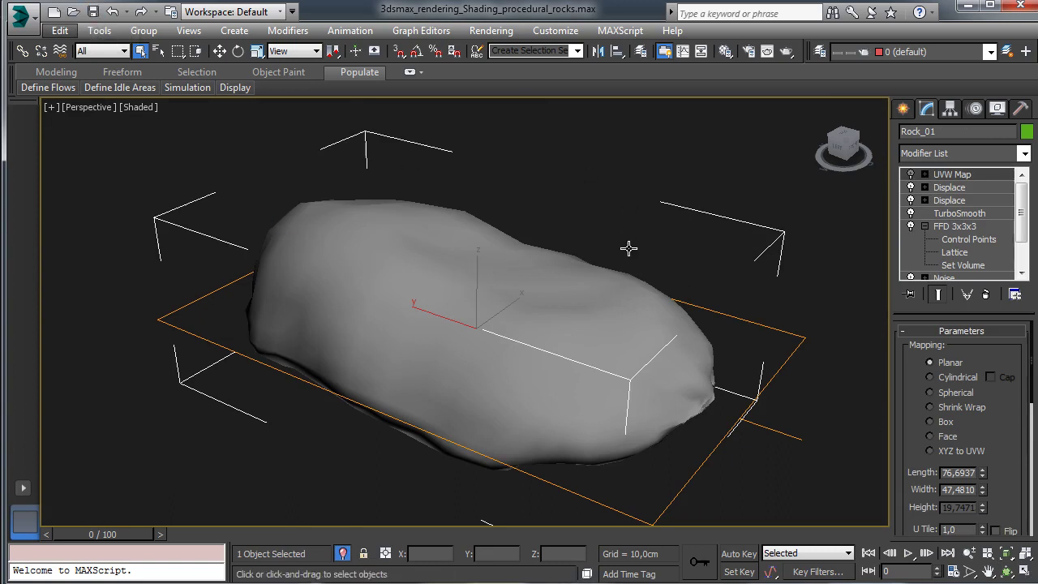